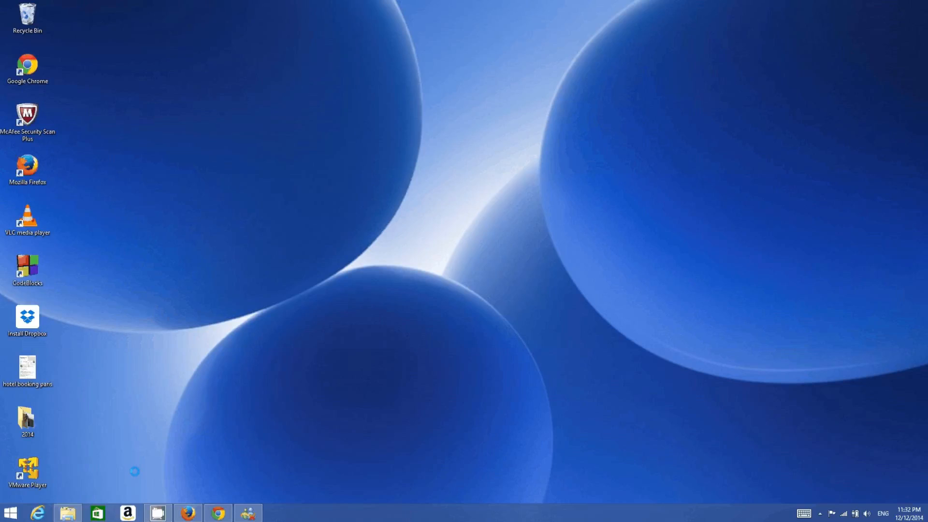
# Launch VMware Player from its desktop shortcut and postpone the offered VMware Workstation 11.0.0 update with a later reminder
pyautogui.moveTo(28, 468); pyautogui.dragTo(261, 169)
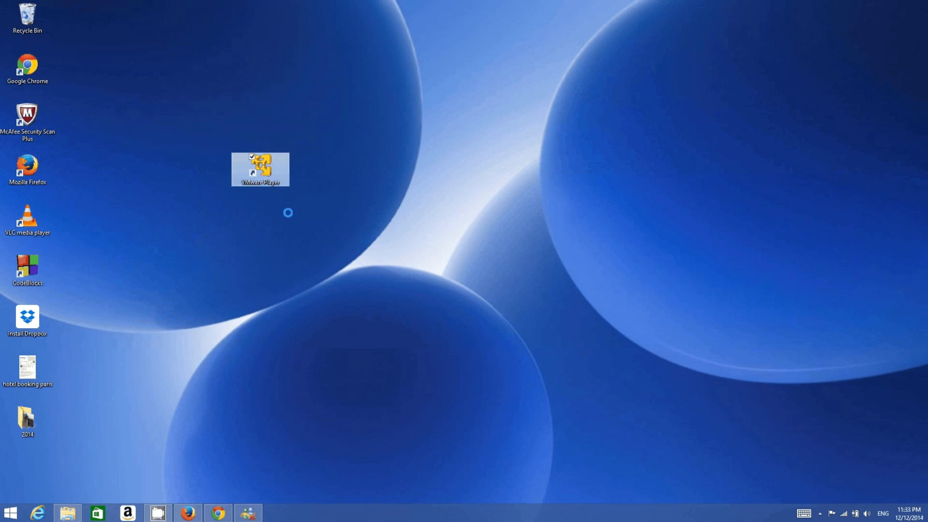
pyautogui.moveTo(391, 239); pyautogui.dragTo(202, 138)
pyautogui.moveTo(287, 71); pyautogui.dragTo(405, 87)
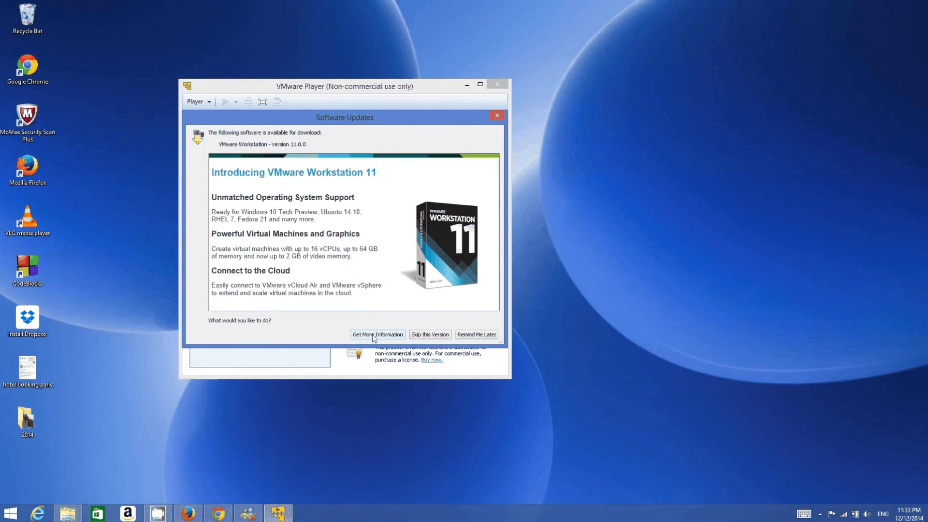
pyautogui.click(468, 336)
# Switch to Firefox and open the official ubuntu.com site from the Google results for "ubuntu"
pyautogui.click(188, 513)
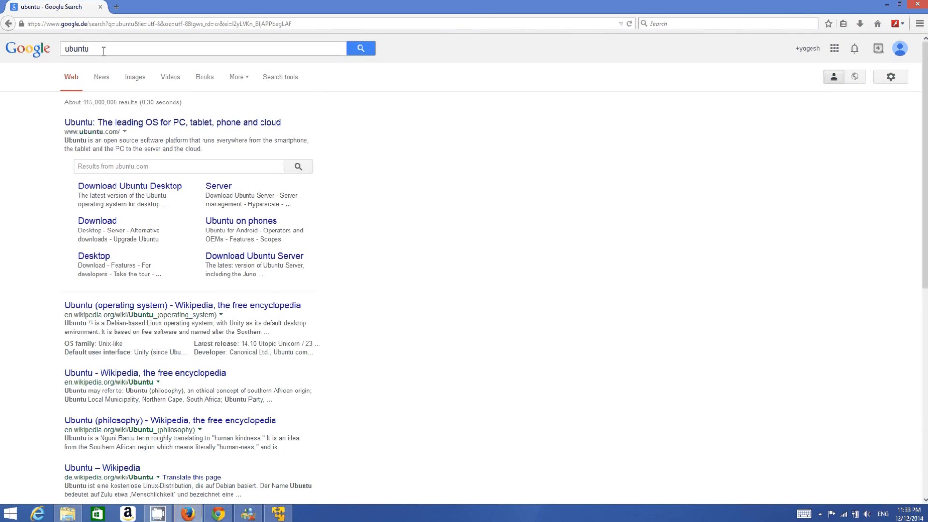
pyautogui.moveTo(102, 46); pyautogui.dragTo(56, 45)
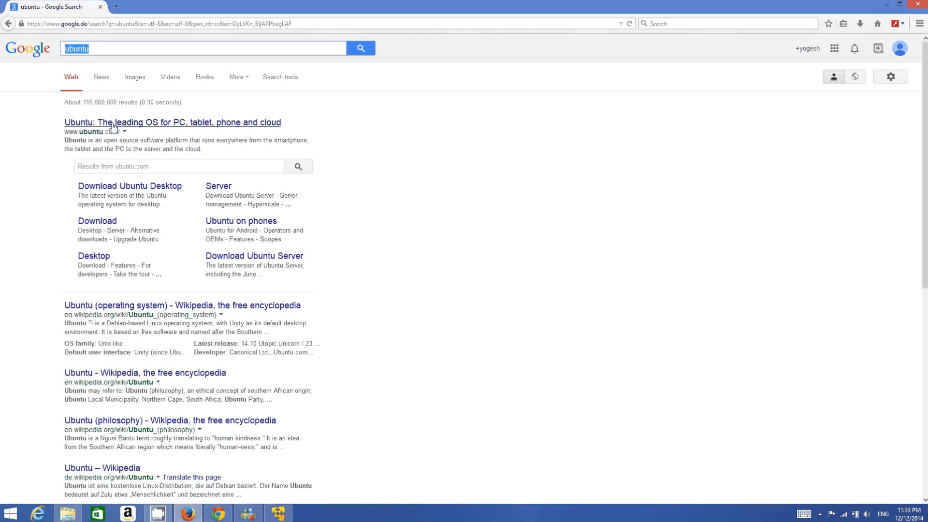
pyautogui.click(139, 123)
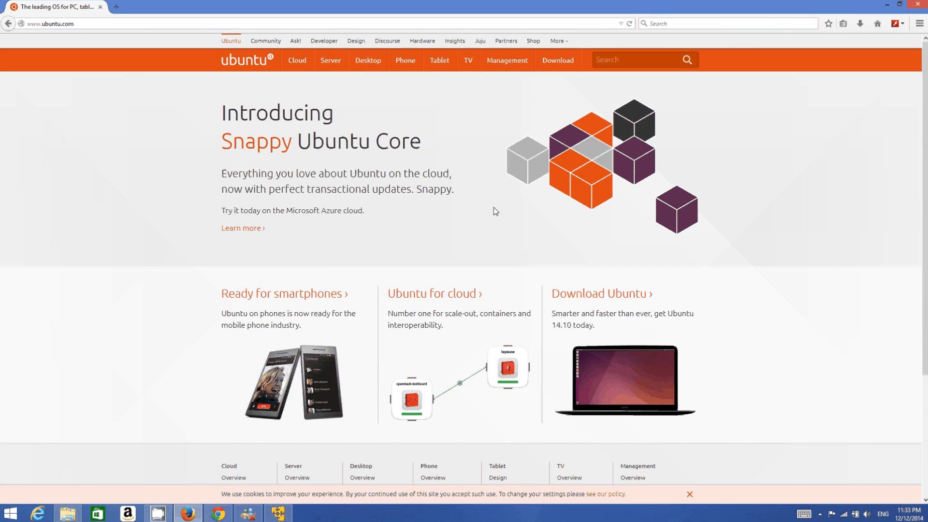
# Go to the site's download section and open the Ubuntu Desktop download page
pyautogui.scroll(-3, 494, 210)
pyautogui.scroll(3, 497, 224)
pyautogui.moveTo(550, 62)
pyautogui.click(551, 61)
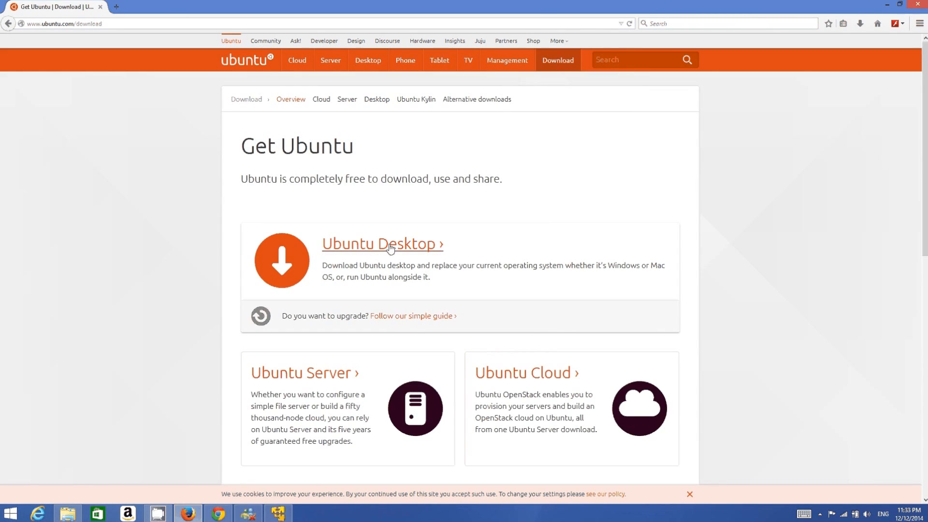
pyautogui.click(383, 250)
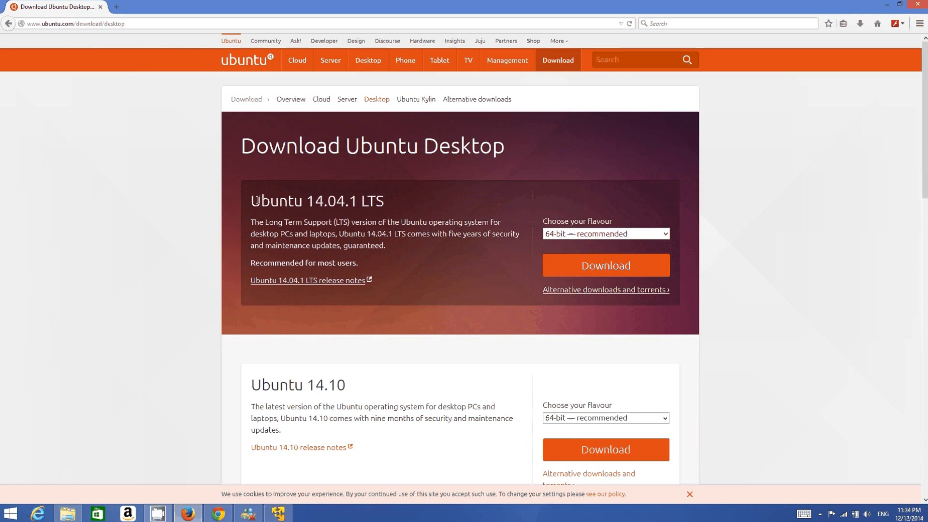
# Compare the descriptions and support periods of Ubuntu 14.04.1 LTS and Ubuntu 14.10 on the download page
pyautogui.moveTo(256, 200); pyautogui.dragTo(384, 204)
pyautogui.scroll(-5, 395, 205)
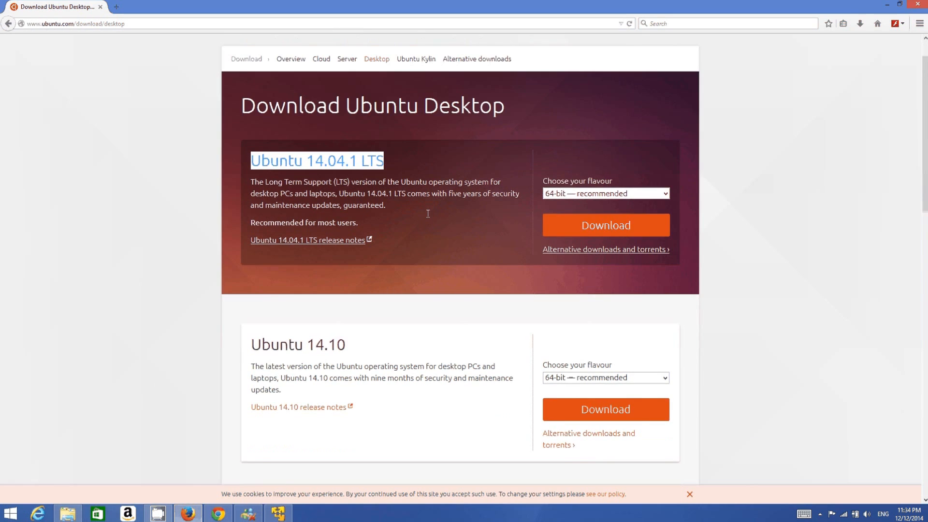
pyautogui.scroll(5, 438, 236)
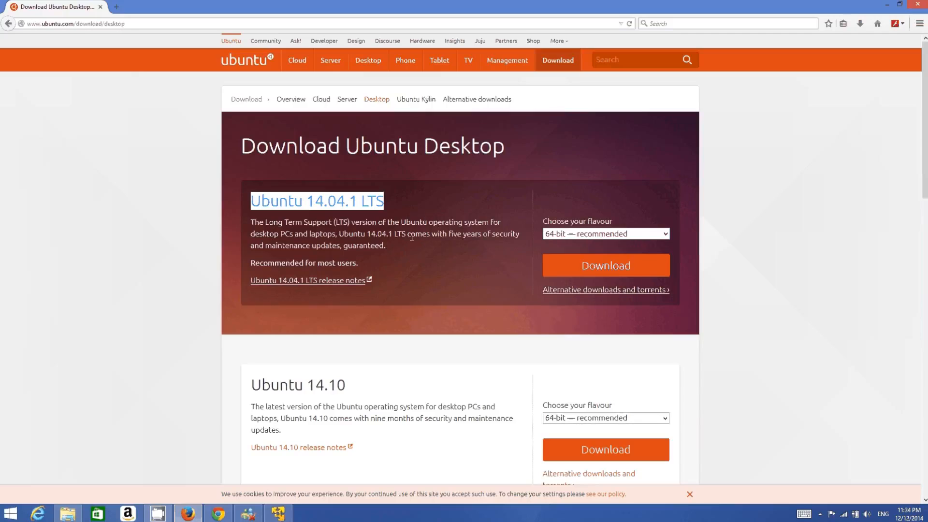
pyautogui.click(391, 225)
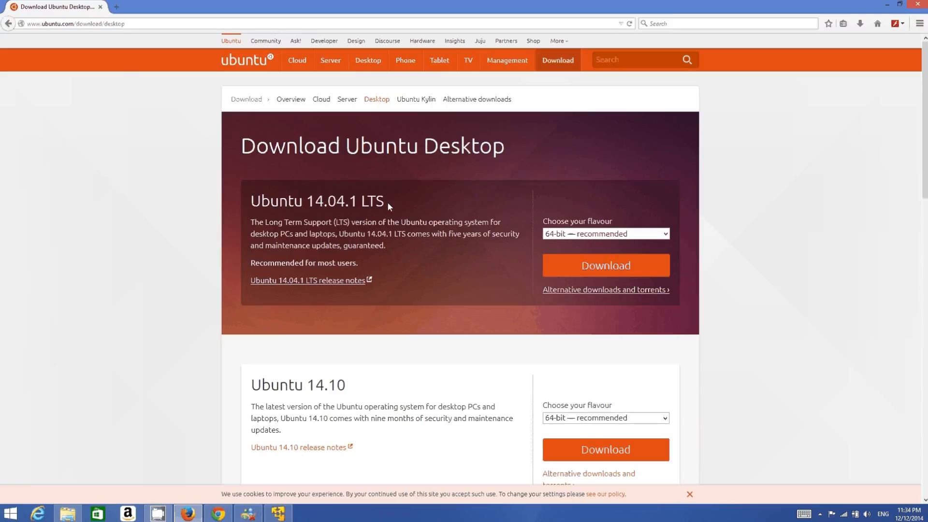
pyautogui.moveTo(387, 202); pyautogui.dragTo(255, 202)
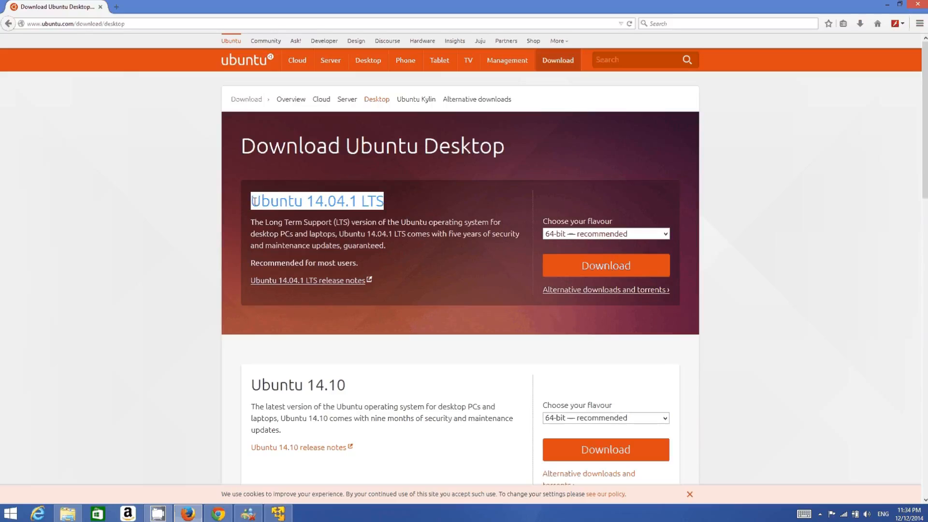
pyautogui.click(308, 228)
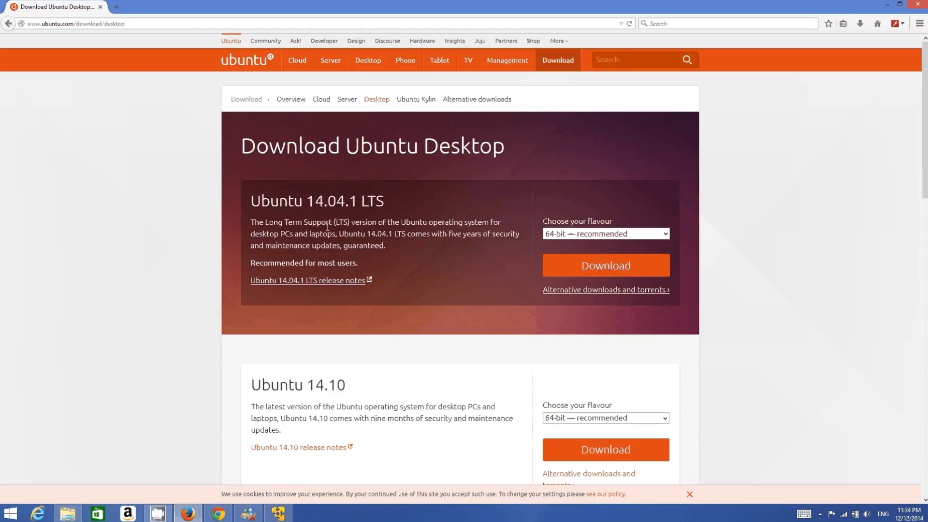
pyautogui.scroll(-3, 328, 227)
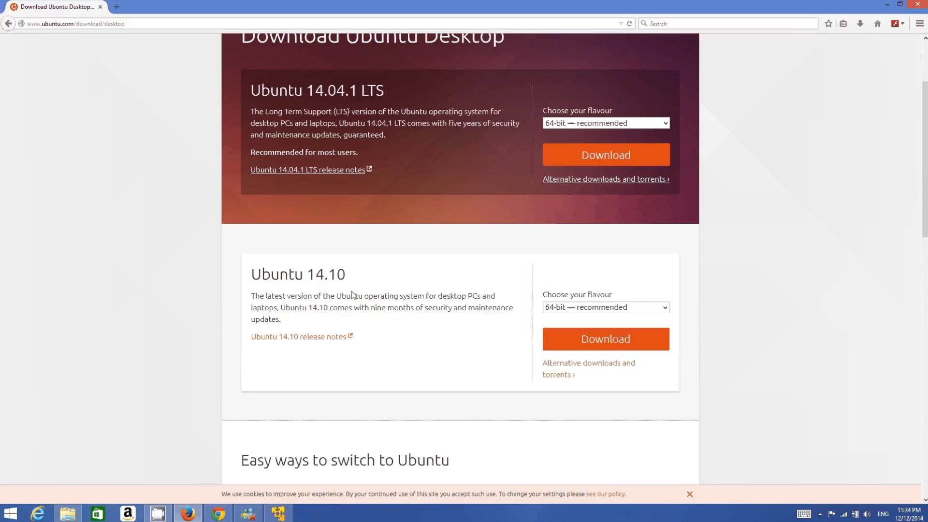
pyautogui.moveTo(370, 309); pyautogui.dragTo(412, 307)
pyautogui.scroll(3, 407, 331)
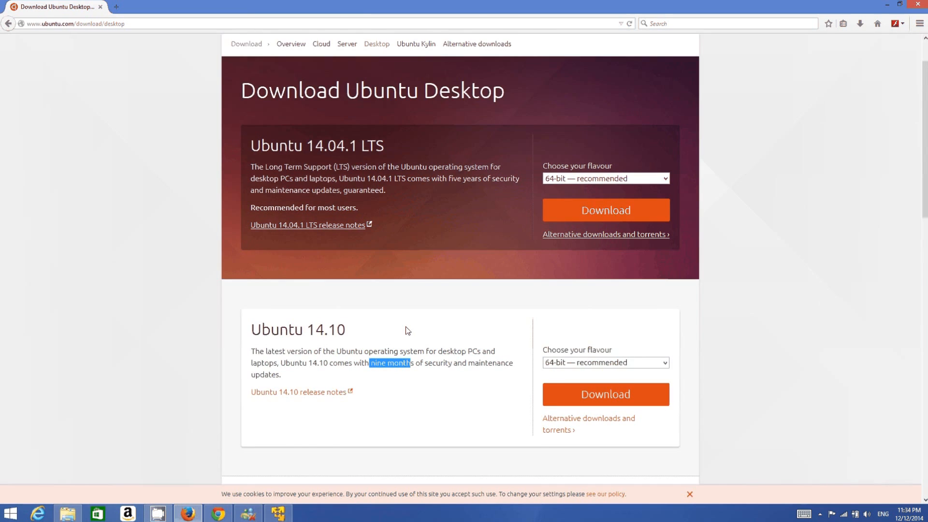
pyautogui.moveTo(395, 264); pyautogui.dragTo(255, 222)
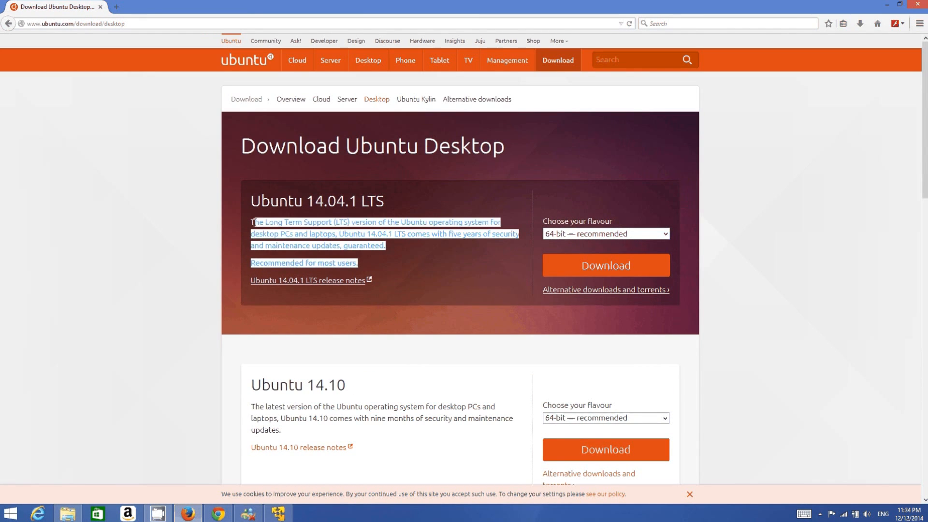
pyautogui.click(390, 222)
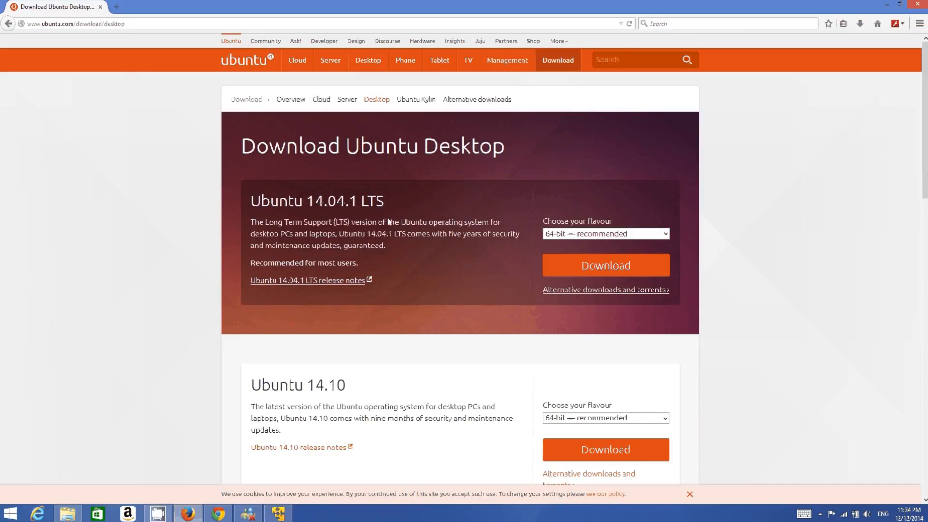
pyautogui.moveTo(431, 235); pyautogui.dragTo(490, 235)
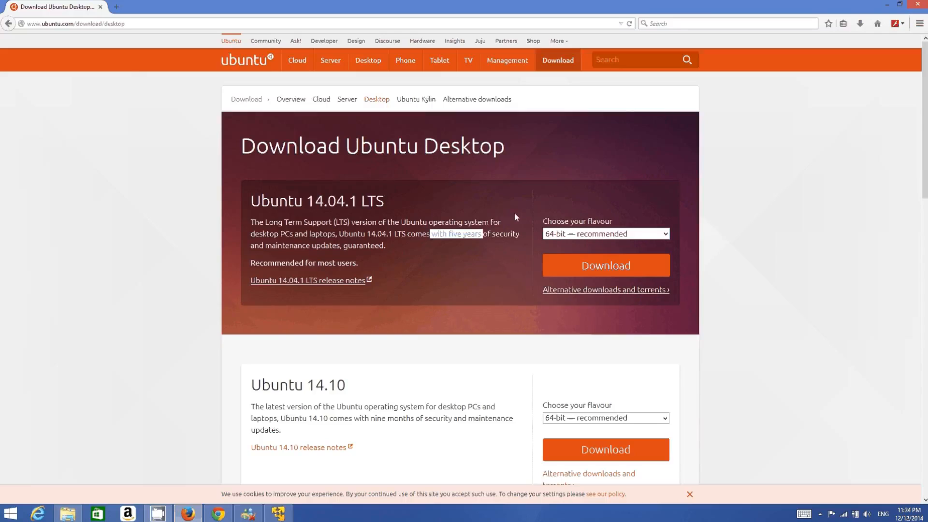
# Examine the flavour options offered for Ubuntu 14.04.1 LTS without changing the selection
pyautogui.click(594, 235)
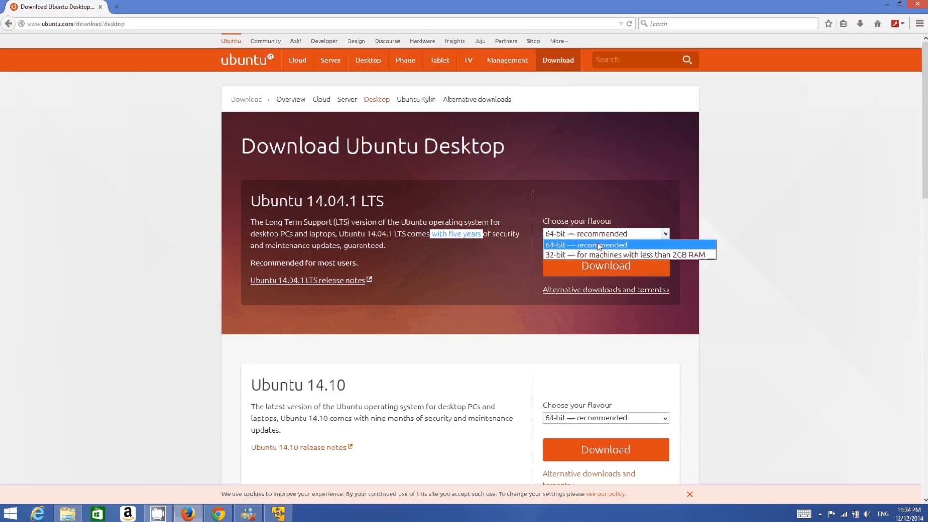
pyautogui.click(602, 199)
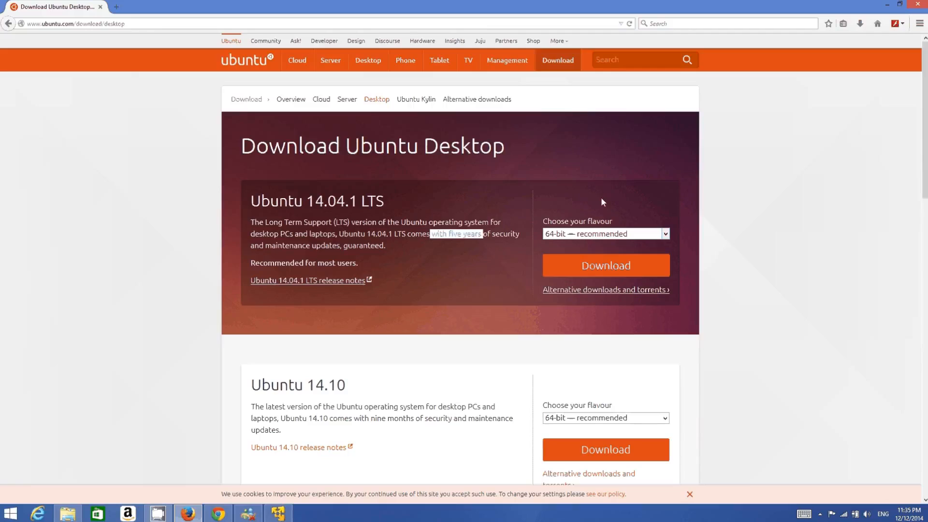
pyautogui.click(554, 235)
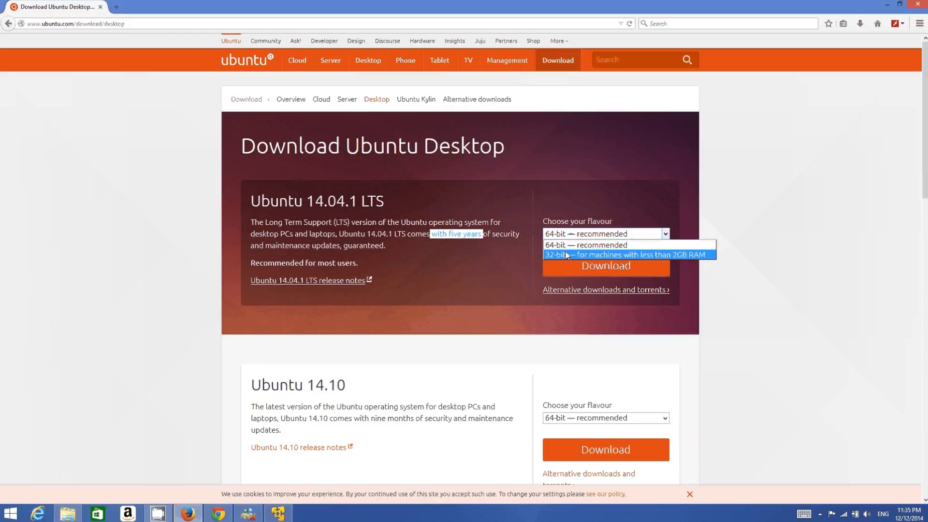
pyautogui.click(756, 350)
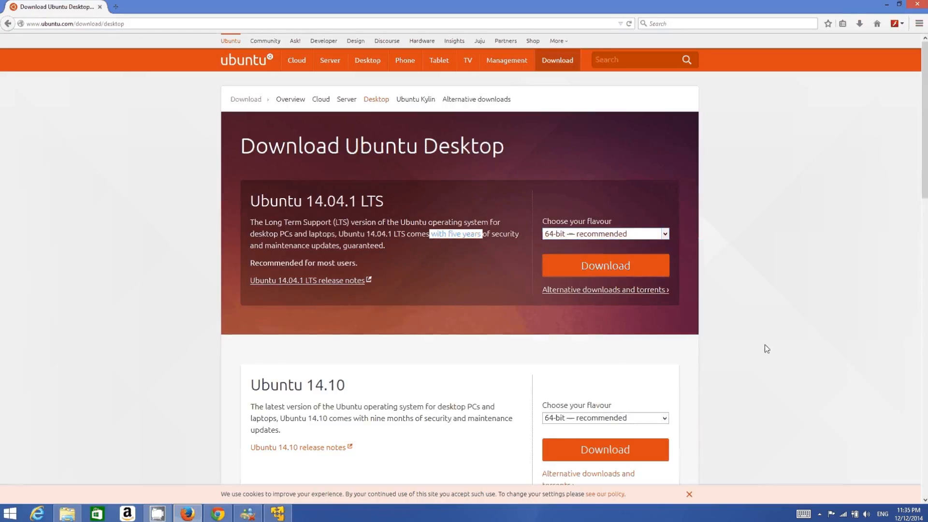
# Search Windows for "sys", open the System information to check the computer's system type and memory, and close it
pyautogui.moveTo(927, 521)
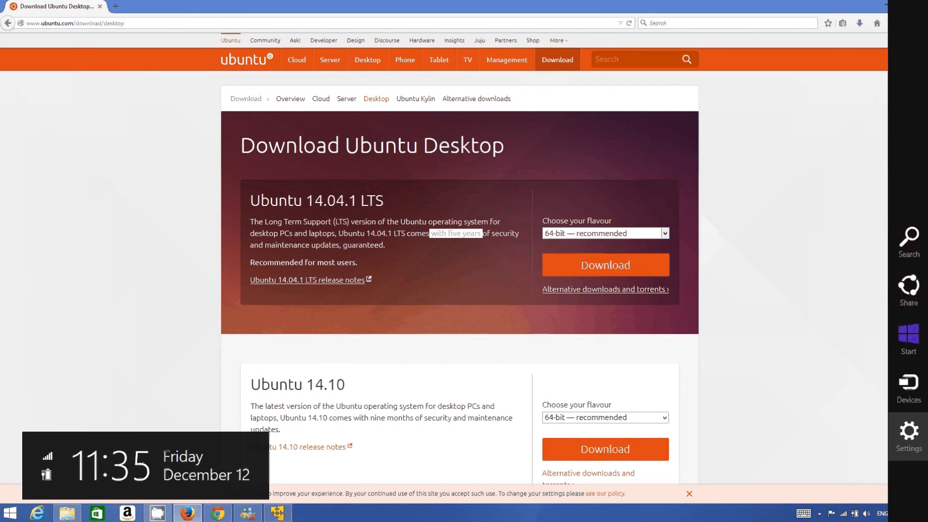
pyautogui.click(909, 245)
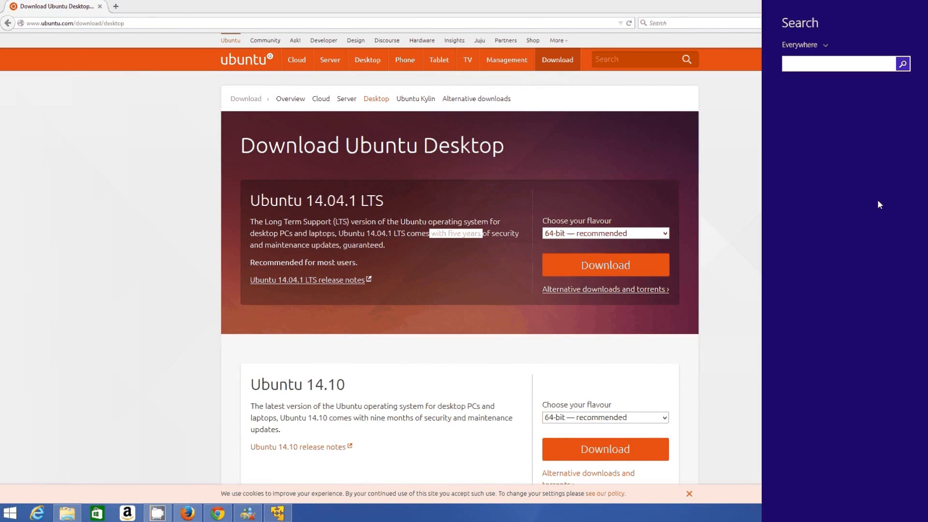
pyautogui.write('sz')
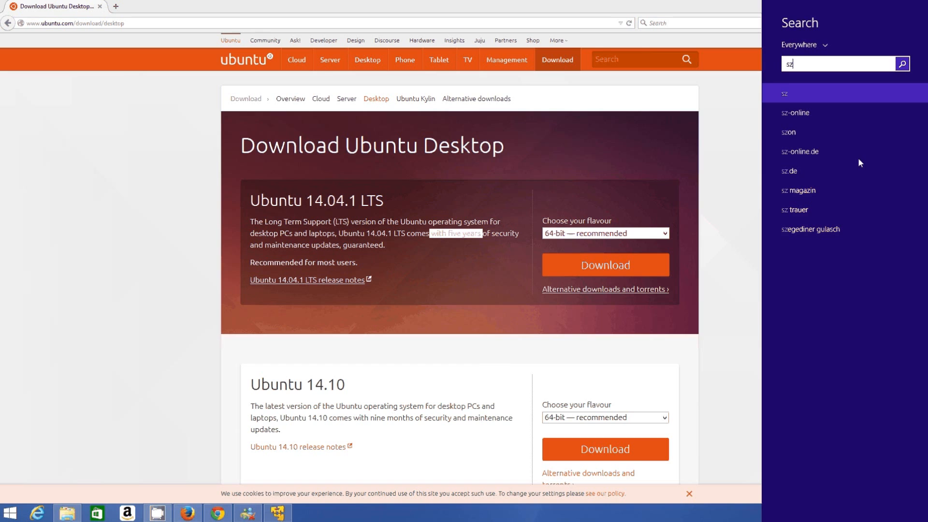
pyautogui.press('BackSpace')
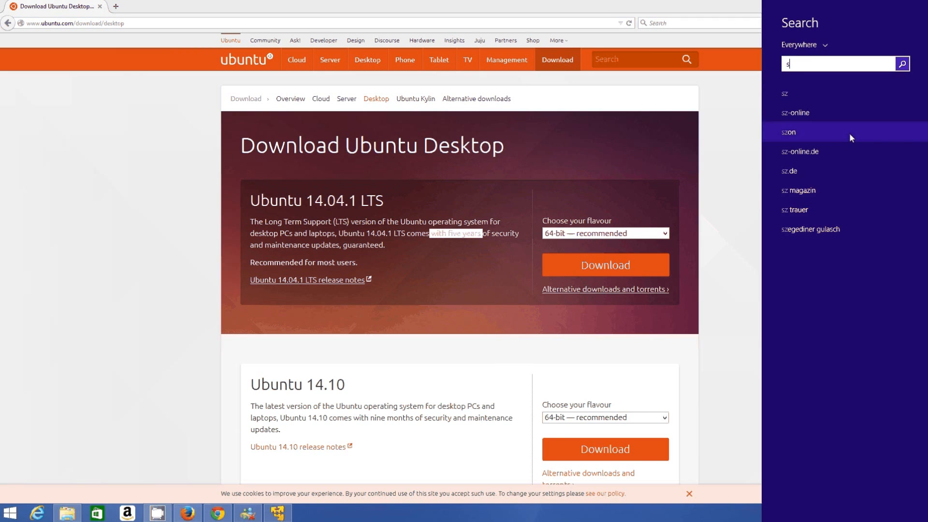
pyautogui.write('ys')
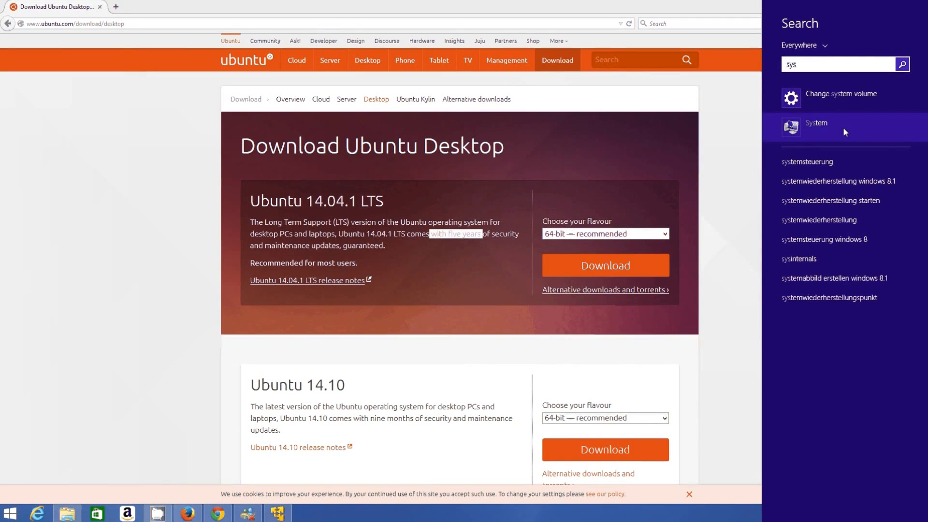
pyautogui.click(843, 126)
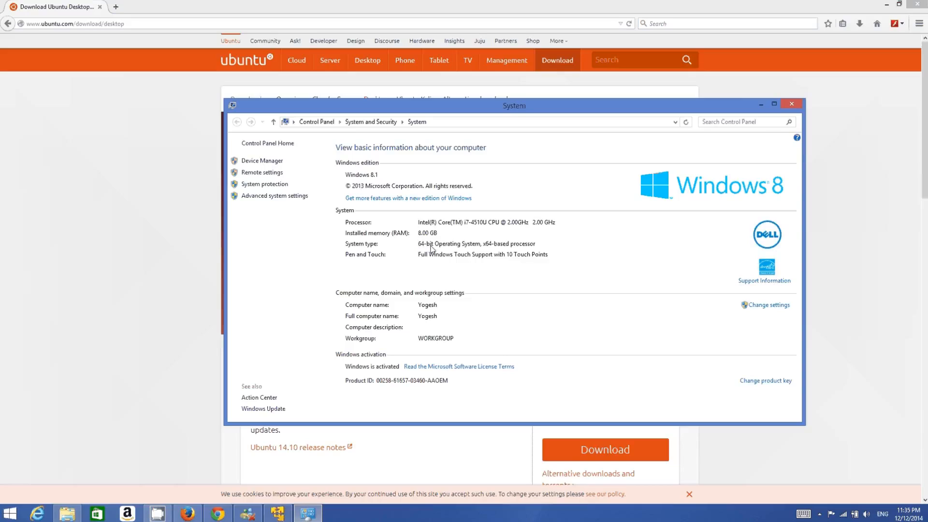
pyautogui.click(800, 105)
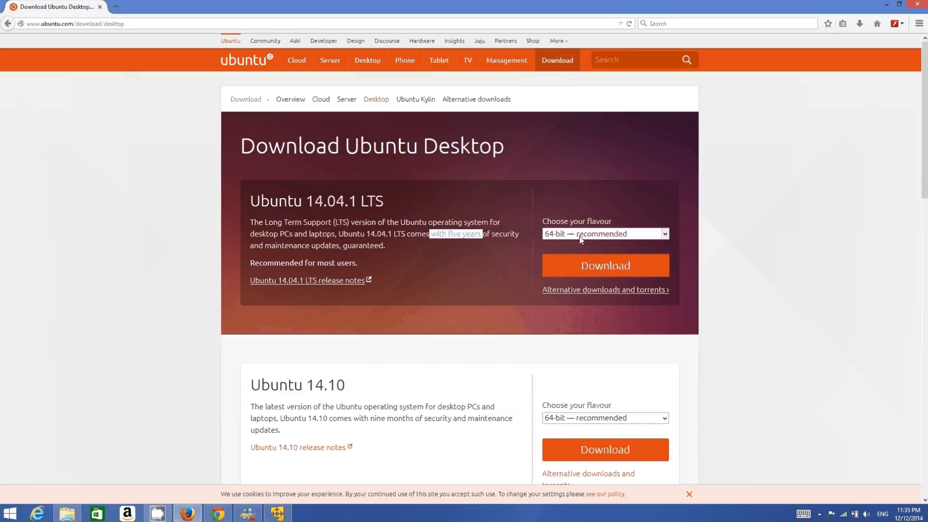
# Request the 64-bit Ubuntu 14.04.1 LTS download and set all eight contribution amounts to $0
pyautogui.click(618, 266)
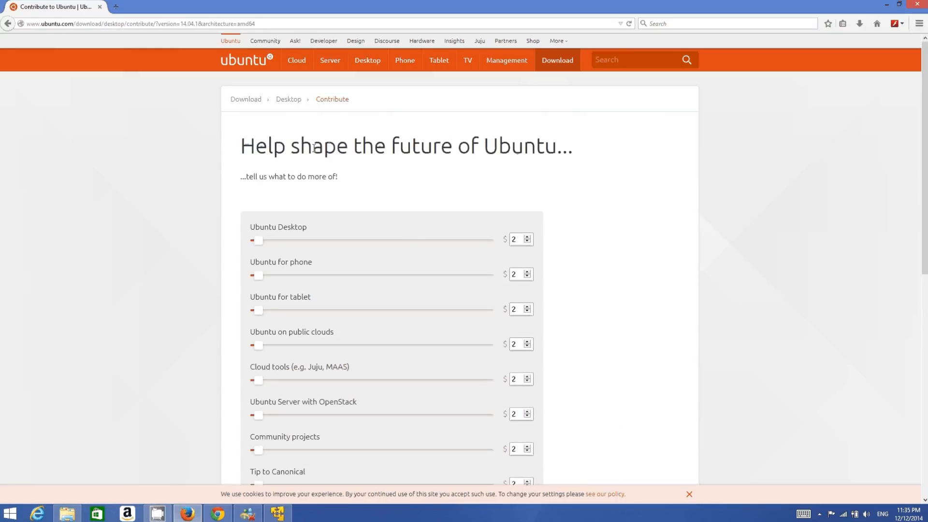
pyautogui.scroll(-2, 306, 212)
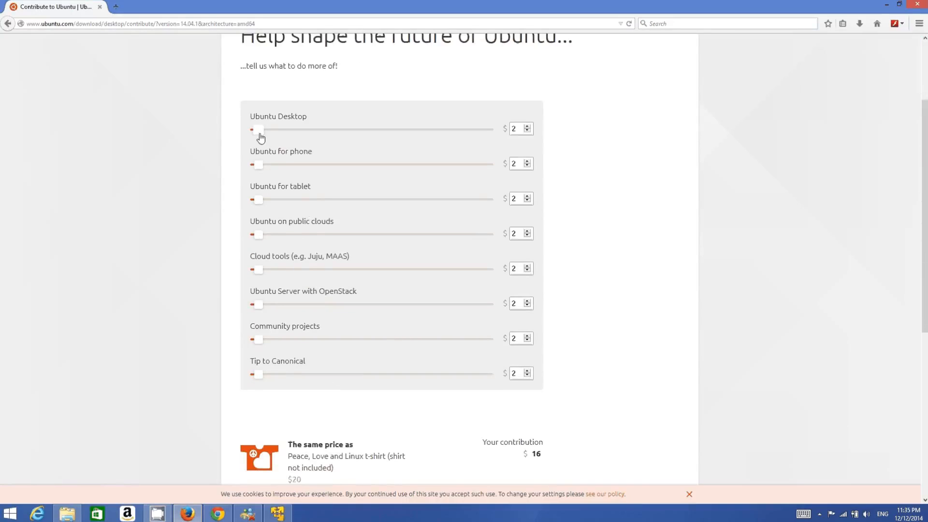
pyautogui.moveTo(261, 138); pyautogui.dragTo(241, 205)
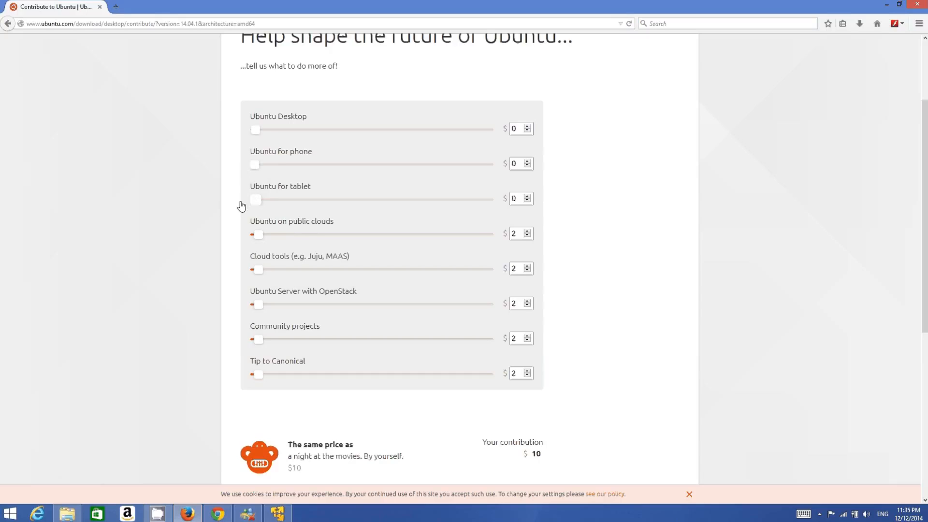
pyautogui.moveTo(256, 241); pyautogui.dragTo(248, 214)
pyautogui.scroll(-2, 252, 236)
pyautogui.moveTo(258, 249); pyautogui.dragTo(248, 249)
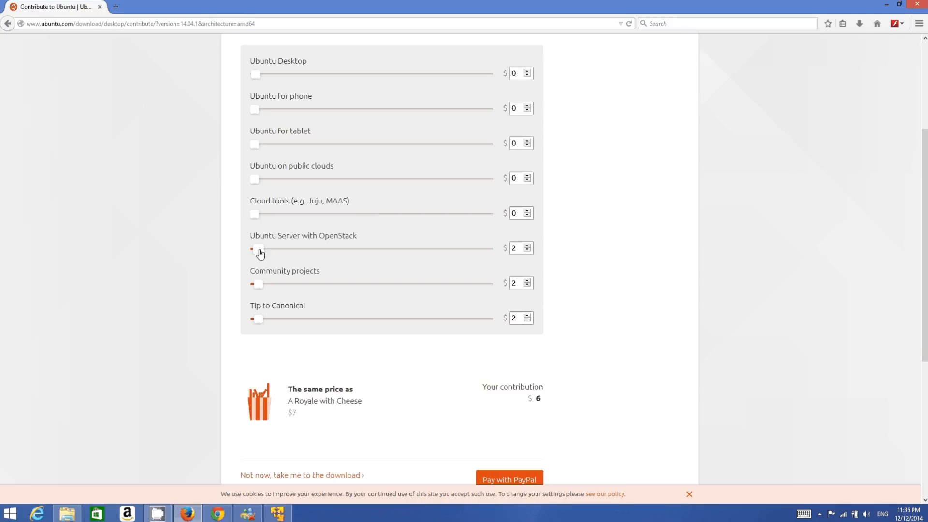
pyautogui.moveTo(257, 289); pyautogui.dragTo(249, 286)
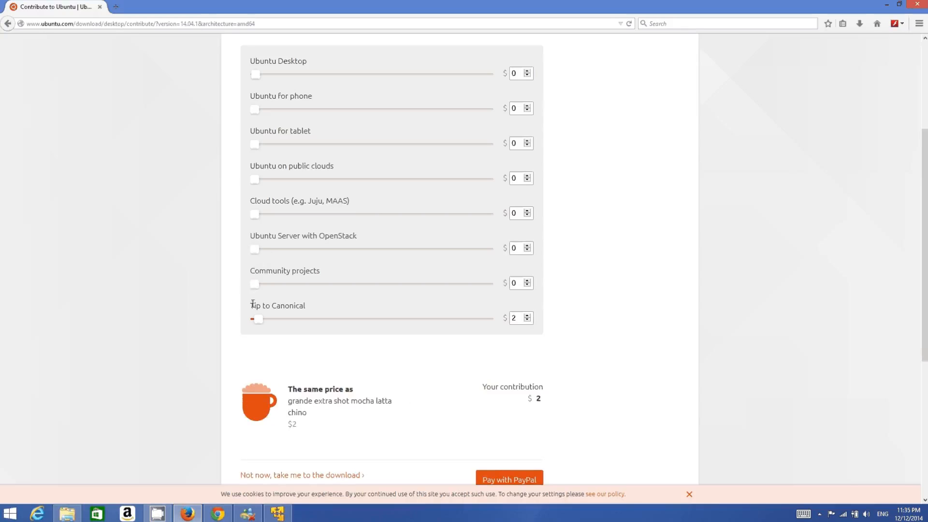
pyautogui.moveTo(254, 319); pyautogui.dragTo(250, 320)
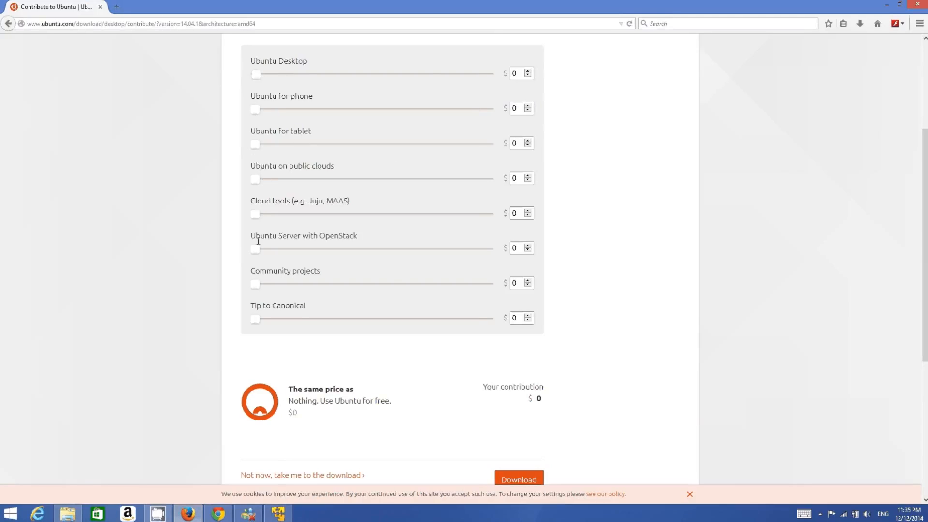
pyautogui.scroll(-3, 393, 273)
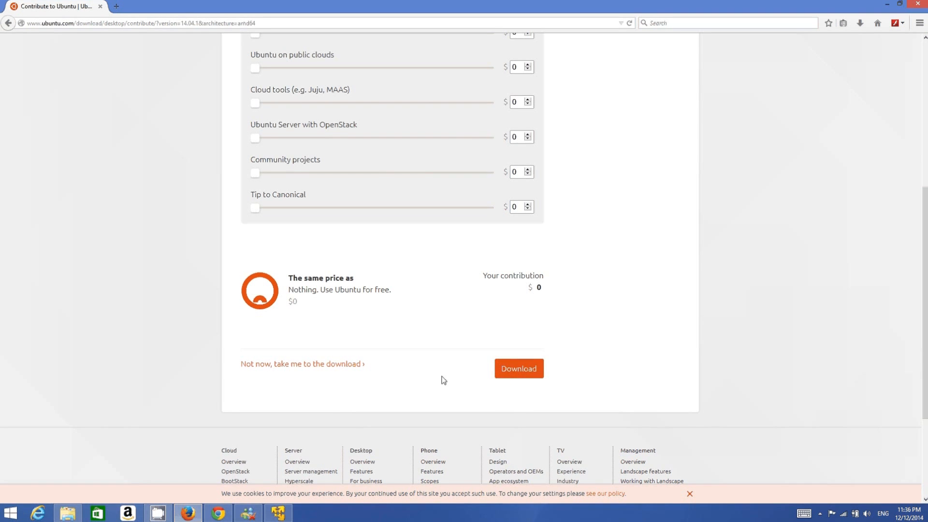
# Request the free download, cancel the prompt for its ISO, and locate the existing ubuntu-14.04.1-desktop-amd64 file in the Downloads\ubuntu folder
pyautogui.click(515, 373)
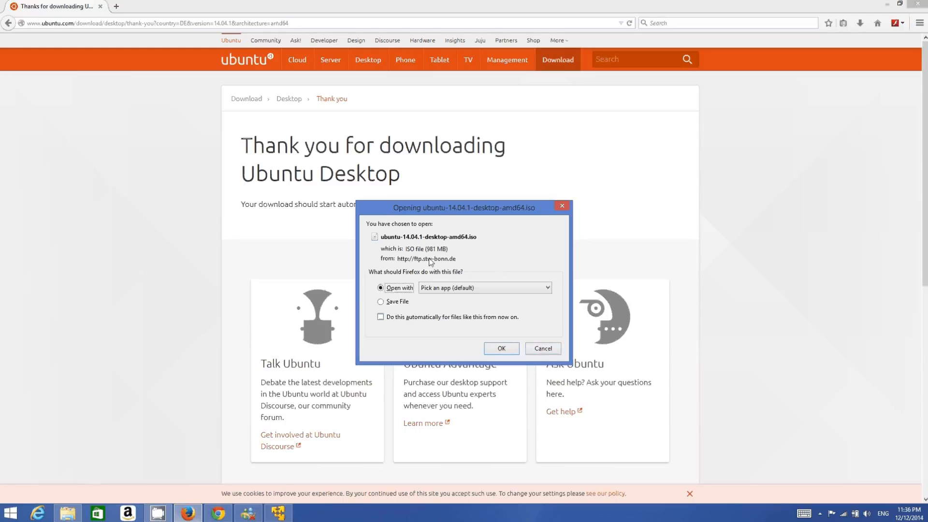
pyautogui.click(542, 348)
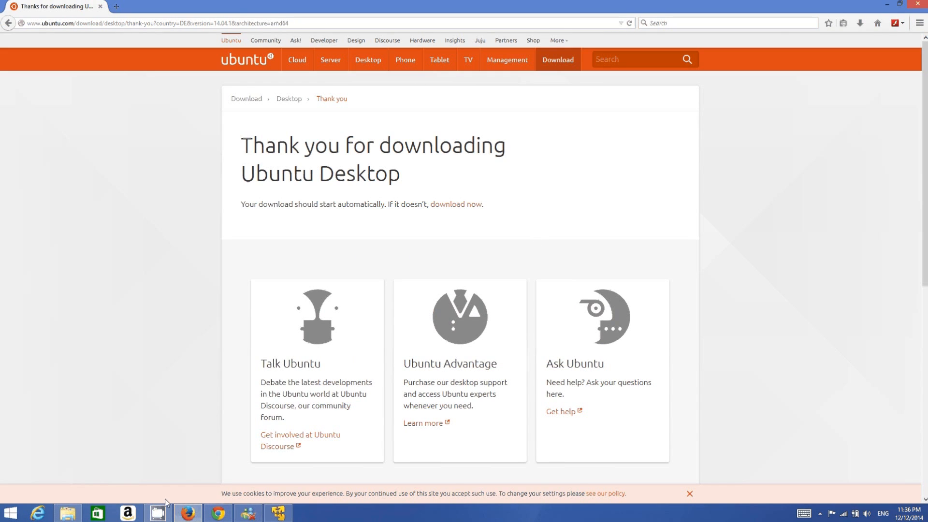
pyautogui.click(69, 516)
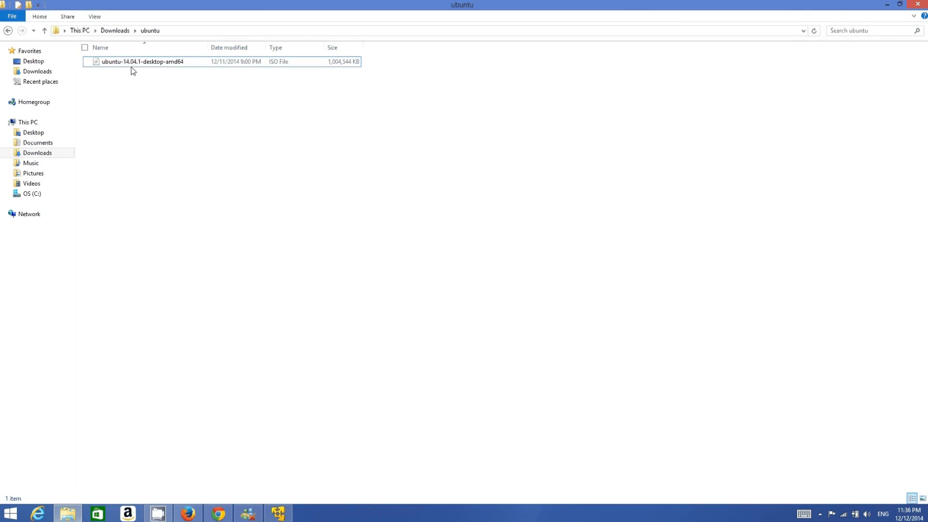
pyautogui.click(131, 64)
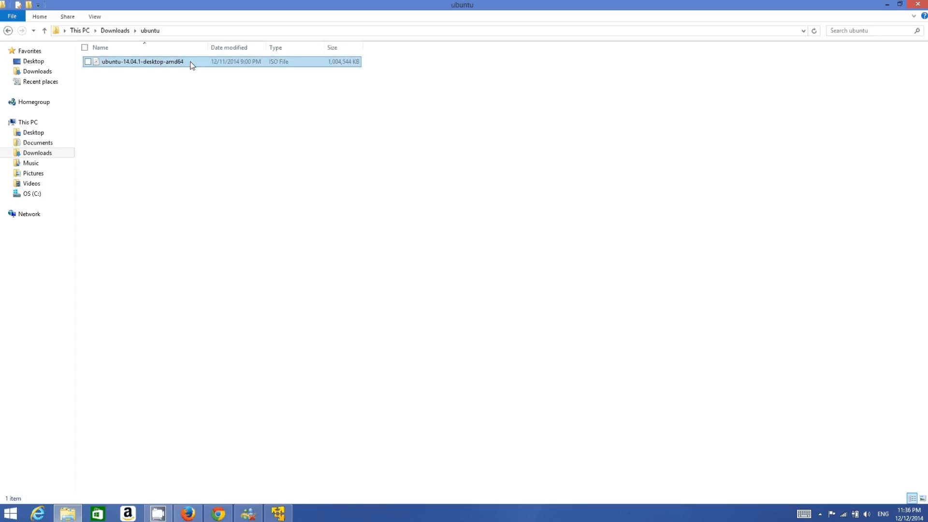
# Minimize the open windows to reach VMware Player, move its window aside, and start creating a new virtual machine
pyautogui.click(887, 6)
pyautogui.click(887, 6)
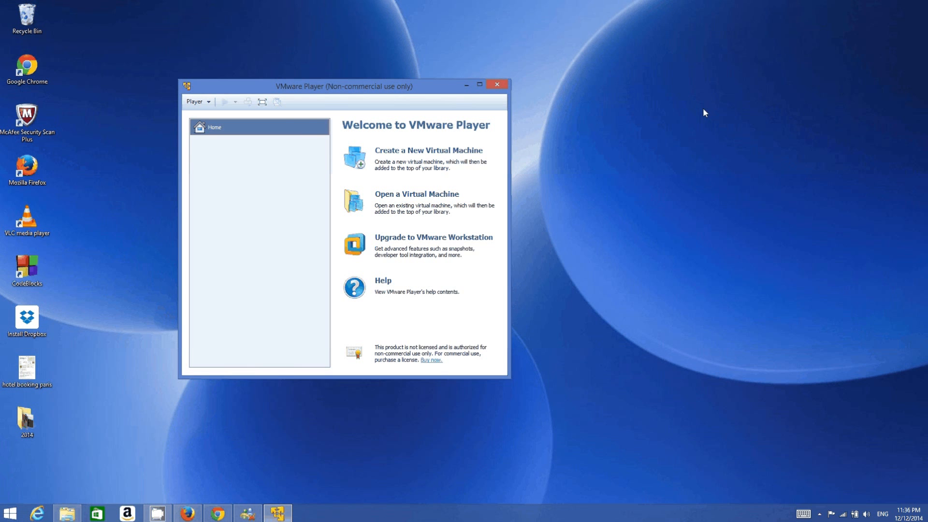
pyautogui.moveTo(405, 87); pyautogui.dragTo(504, 80)
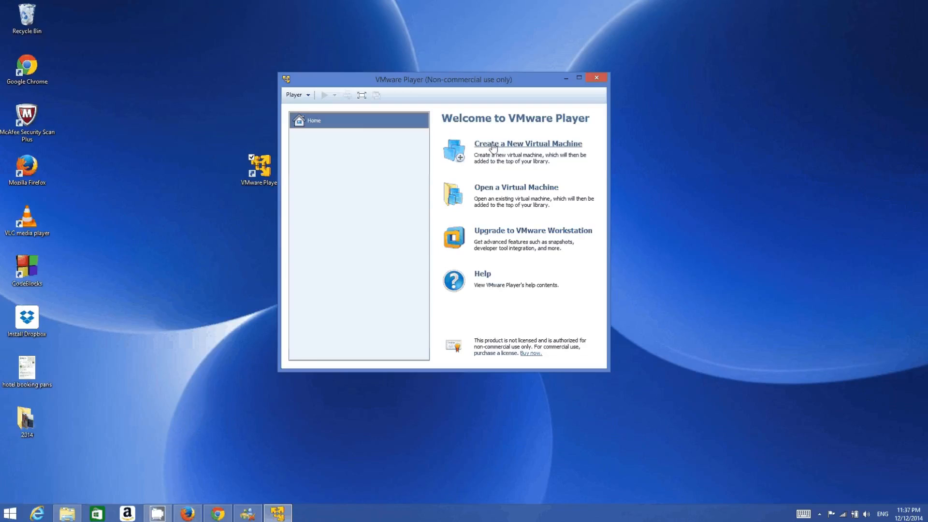
pyautogui.click(510, 145)
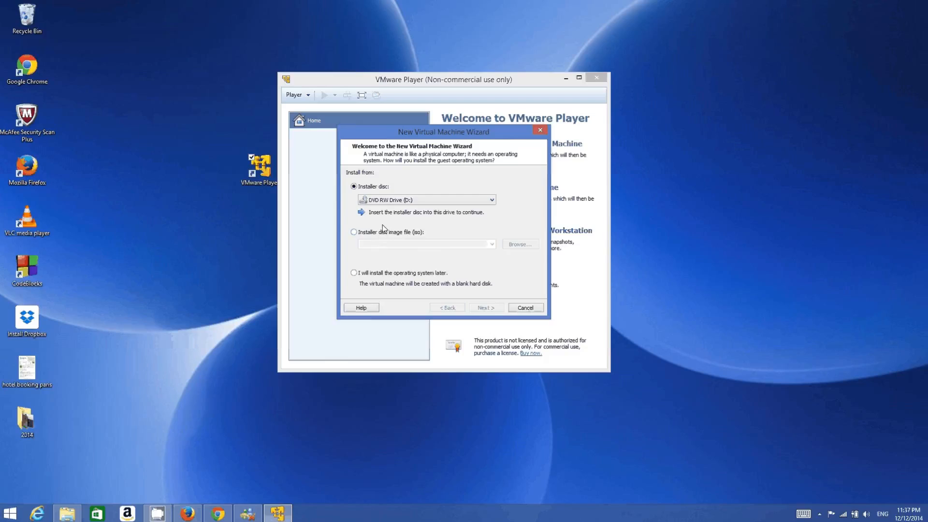
# Choose an installer disc image as the install source and load ubuntu-14.04.1-desktop-amd64 from the Downloads\ubuntu folder
pyautogui.click(354, 234)
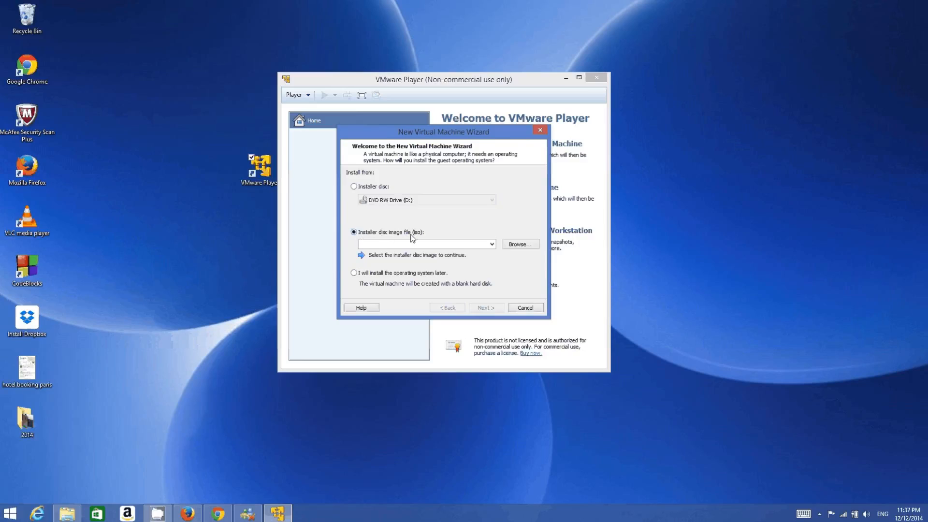
pyautogui.click(520, 244)
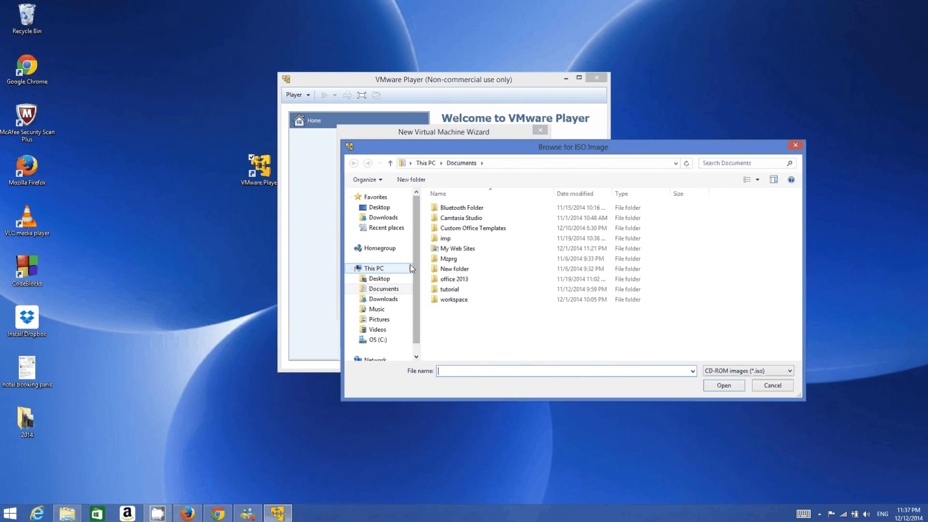
pyautogui.click(412, 296)
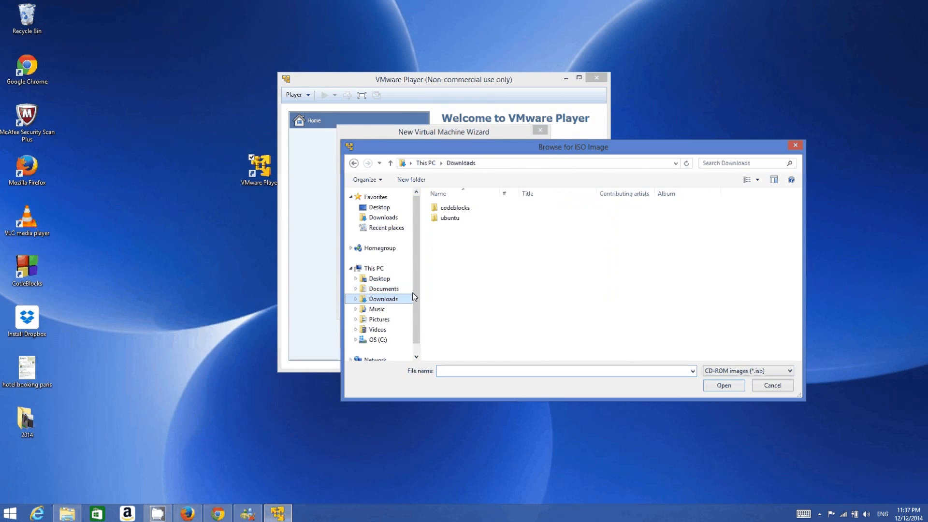
pyautogui.doubleClick(450, 218)
pyautogui.click(486, 209)
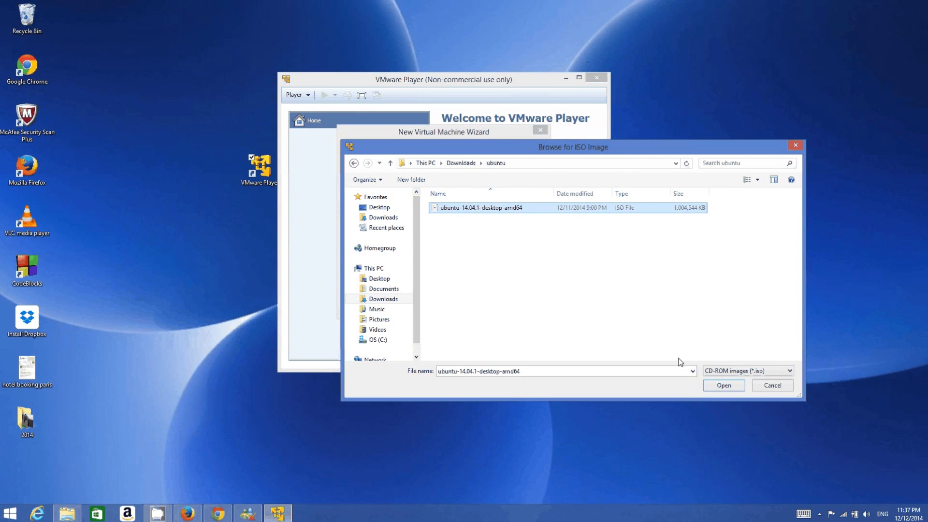
pyautogui.click(724, 386)
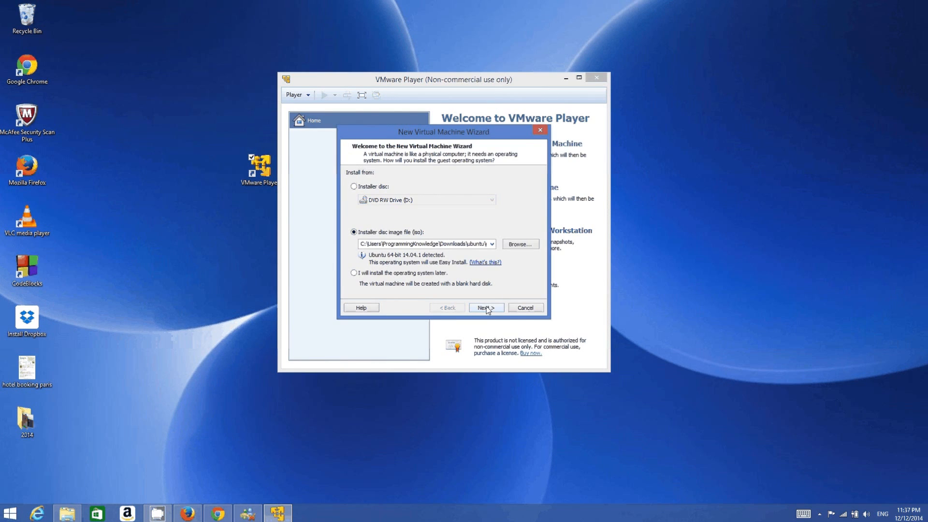
# Choose to install the operating system later and set the guest system to Linux, version Ubuntu 64-bit
pyautogui.click(358, 276)
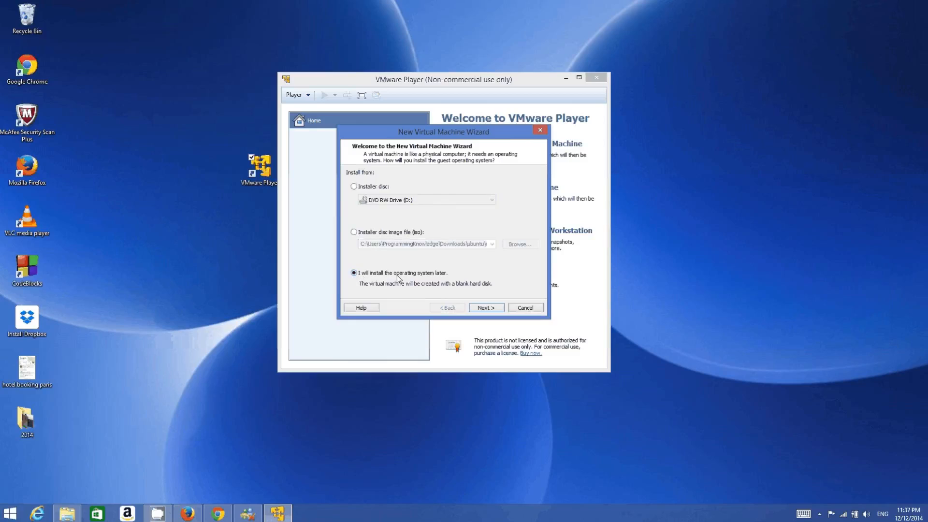
pyautogui.click(486, 308)
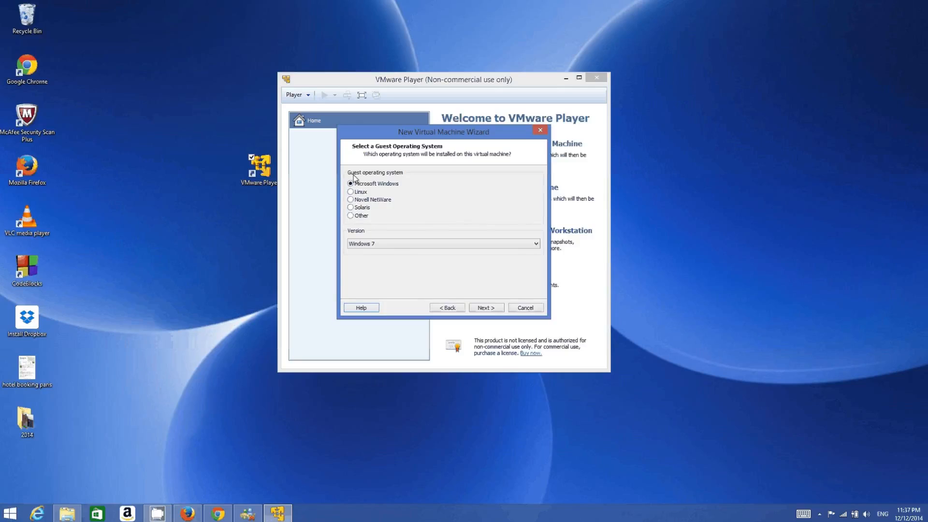
pyautogui.click(350, 191)
pyautogui.click(398, 248)
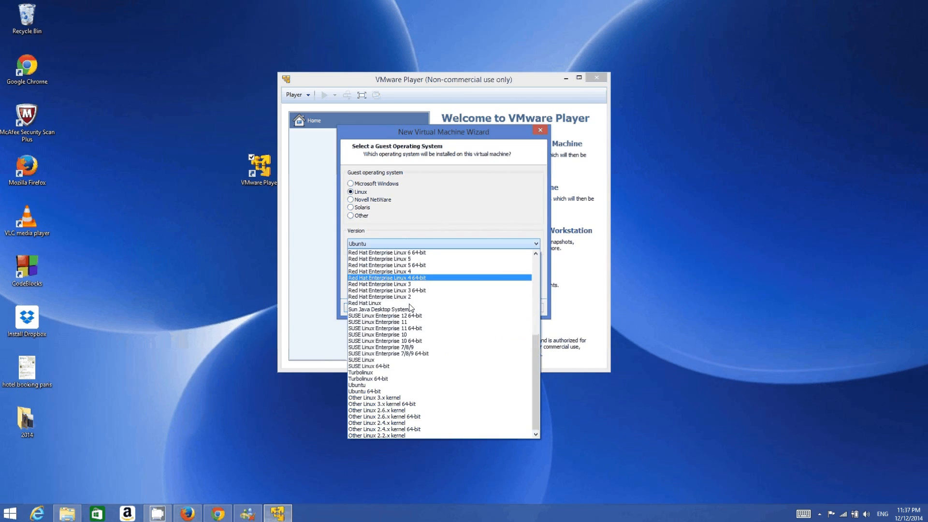
pyautogui.click(368, 391)
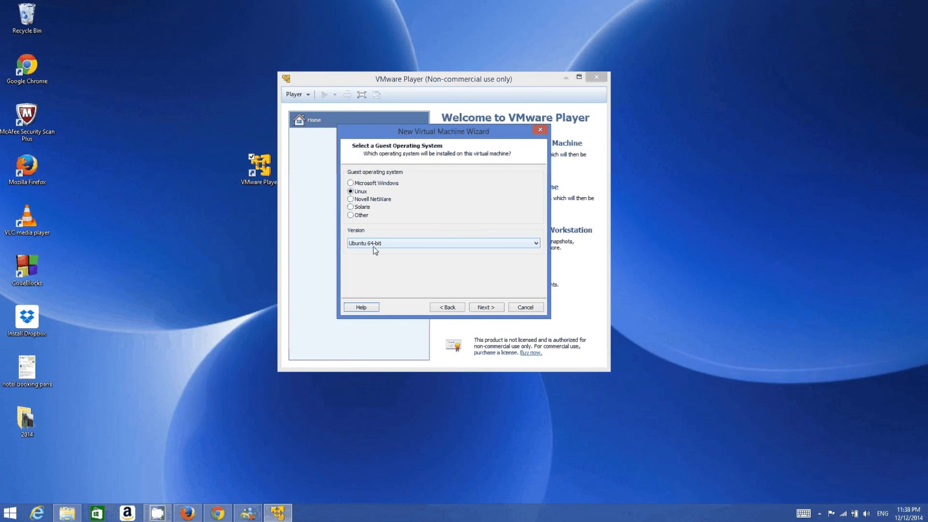
pyautogui.click(483, 309)
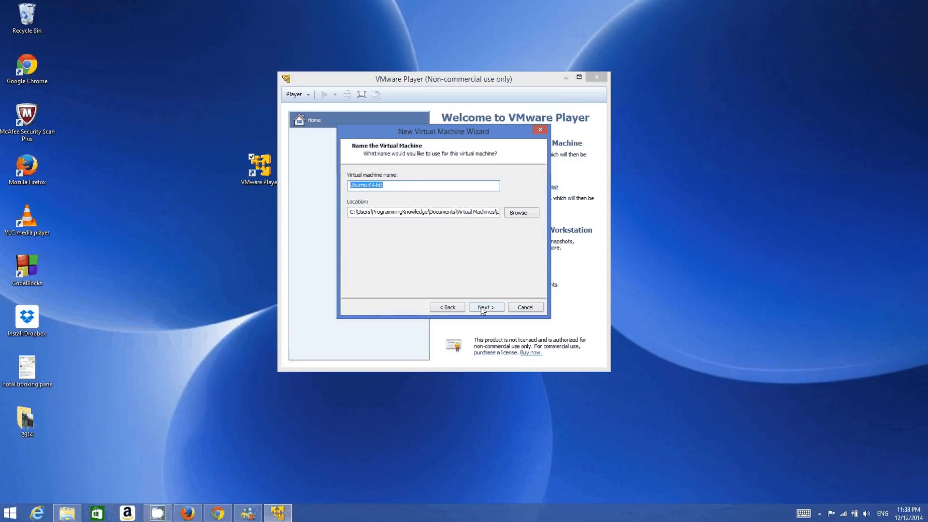
# Review the virtual machine's name and storage location, and accept the proposed Ubuntu 64-bit name and default folder
pyautogui.click(430, 187)
pyautogui.moveTo(401, 188); pyautogui.dragTo(346, 185)
pyautogui.click(394, 185)
pyautogui.moveTo(419, 188); pyautogui.dragTo(335, 185)
pyautogui.moveTo(425, 212); pyautogui.dragTo(487, 212)
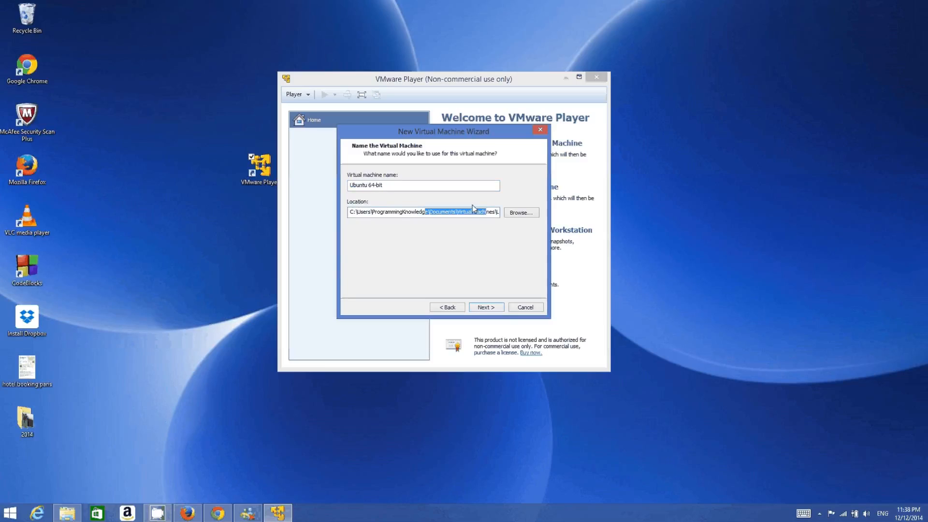
pyautogui.click(487, 307)
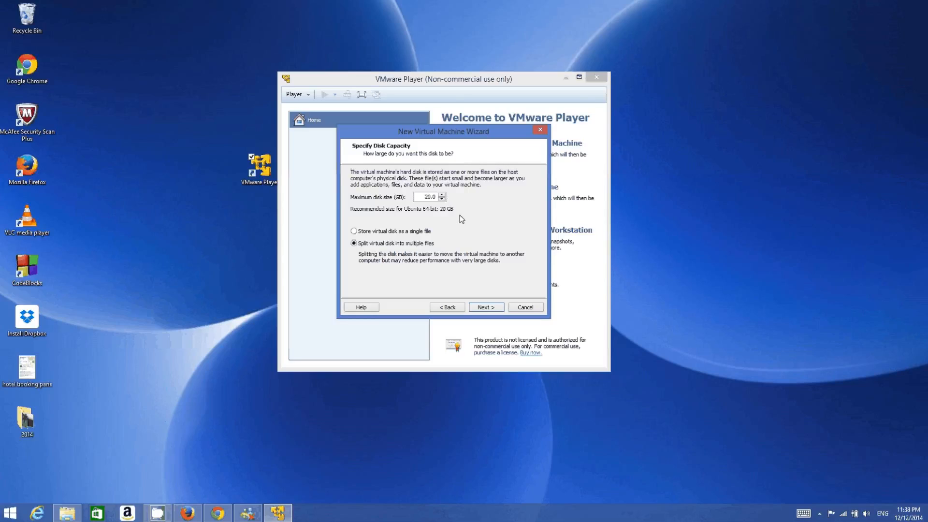
# Keep a 20 GB maximum disk size split into multiple files, and finish creating the virtual machine
pyautogui.click(442, 194)
pyautogui.click(441, 200)
pyautogui.click(481, 308)
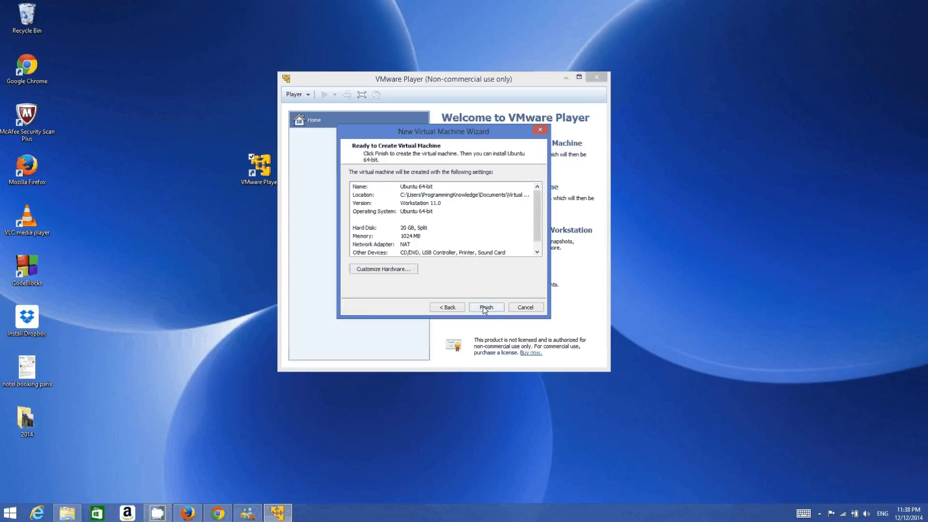
pyautogui.moveTo(536, 201)
pyautogui.mouseDown()
pyautogui.moveTo(544, 213)
pyautogui.moveTo(545, 200)
pyautogui.mouseUp()
pyautogui.click(499, 307)
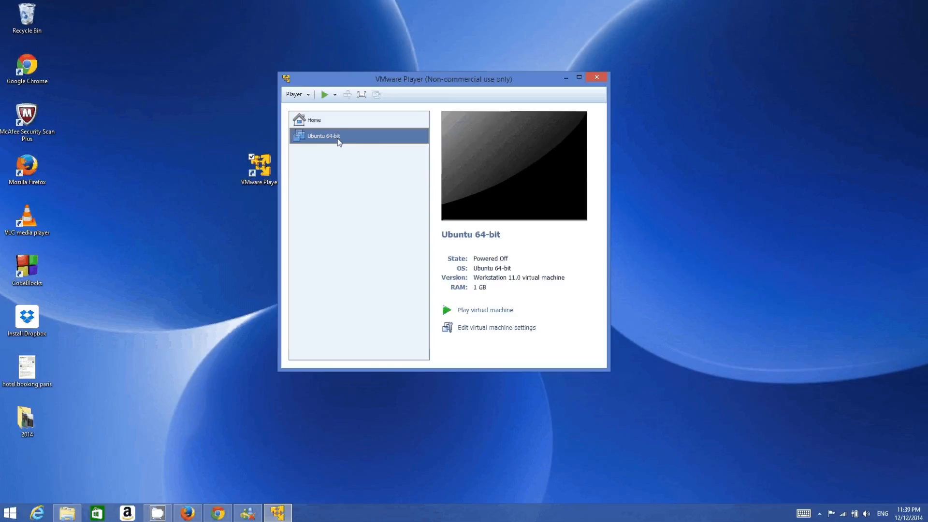
# Open the Ubuntu 64-bit machine's settings and set the number of processor cores to 4
pyautogui.click(485, 331)
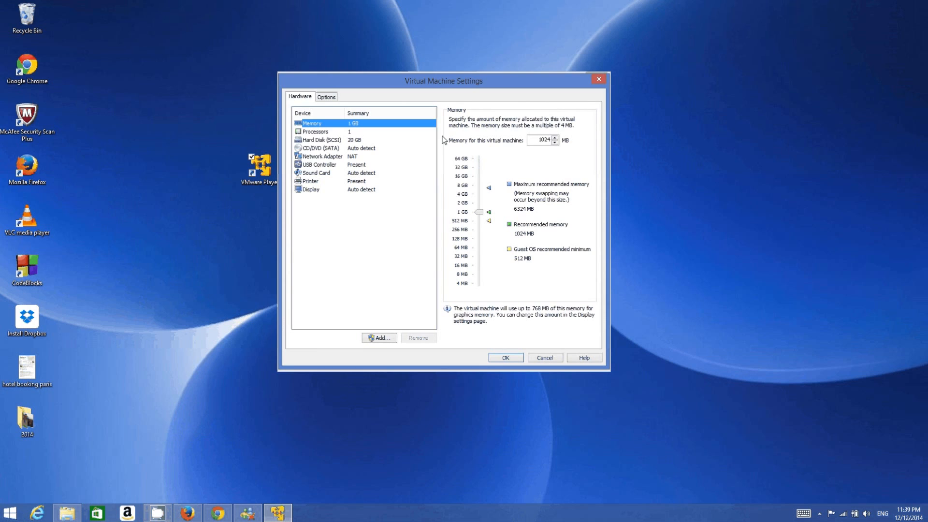
pyautogui.click(328, 132)
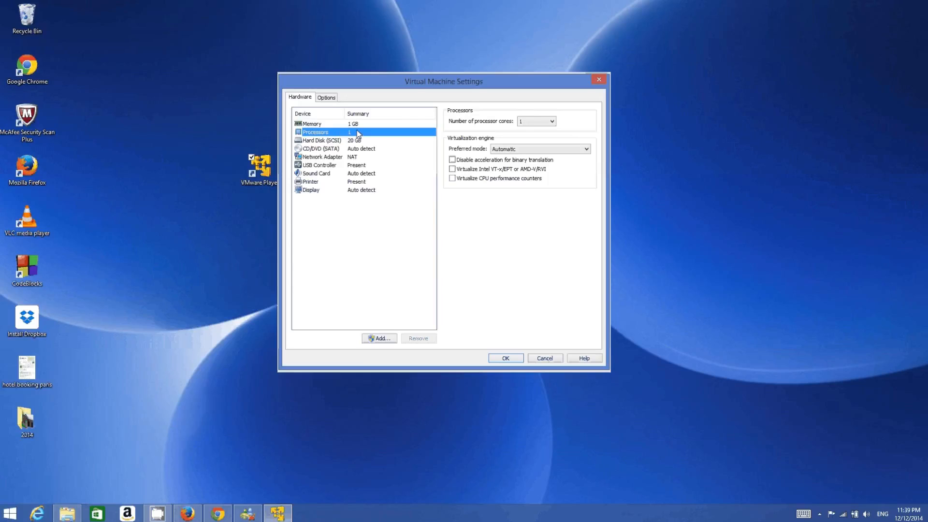
pyautogui.click(542, 121)
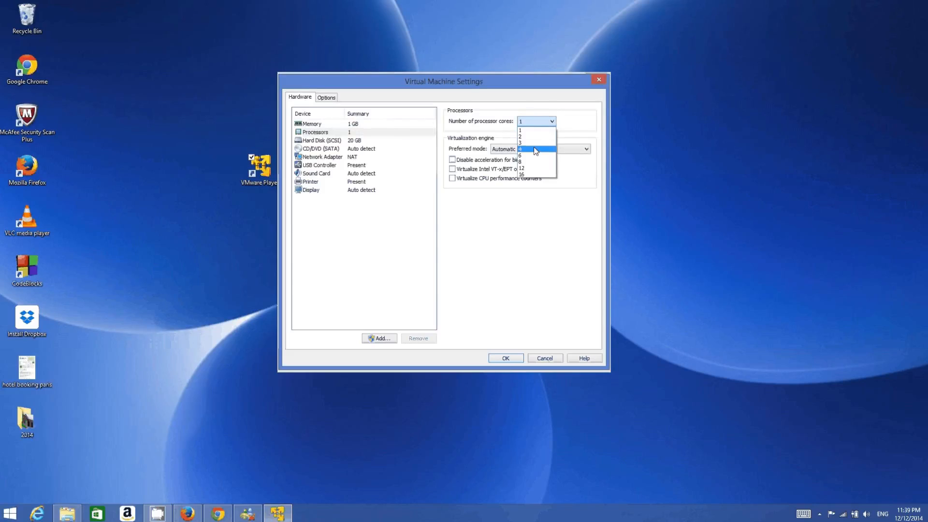
pyautogui.click(535, 150)
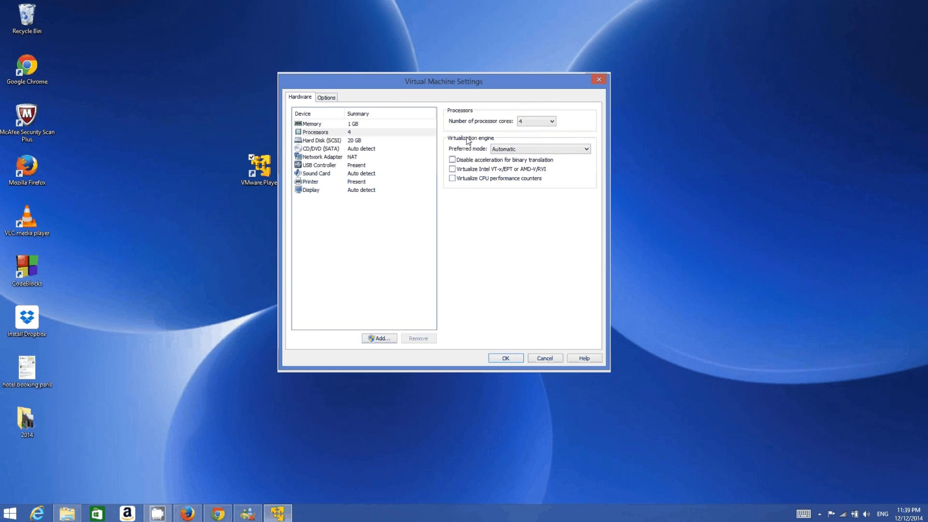
# Review the virtual machine's hard disk, CD/DVD, network adapter, sound card, printer and display settings
pyautogui.click(351, 141)
pyautogui.click(351, 143)
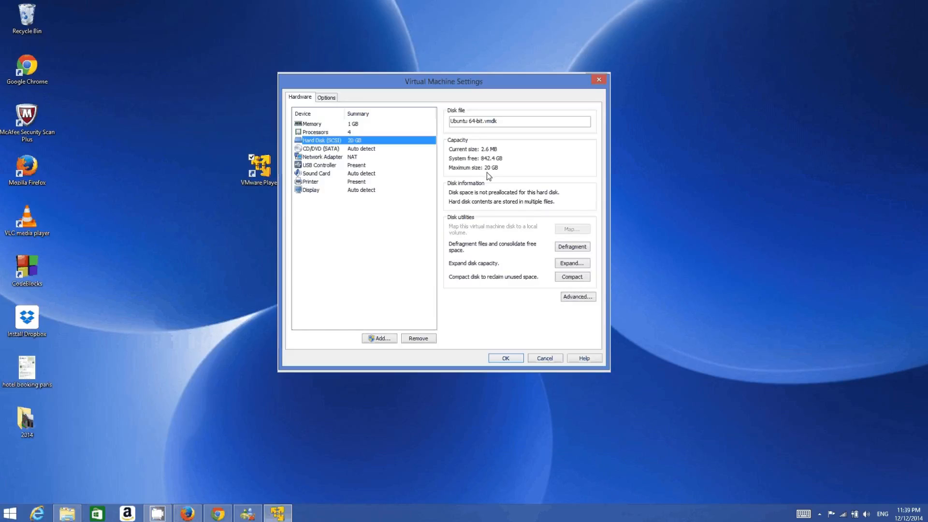
pyautogui.click(340, 150)
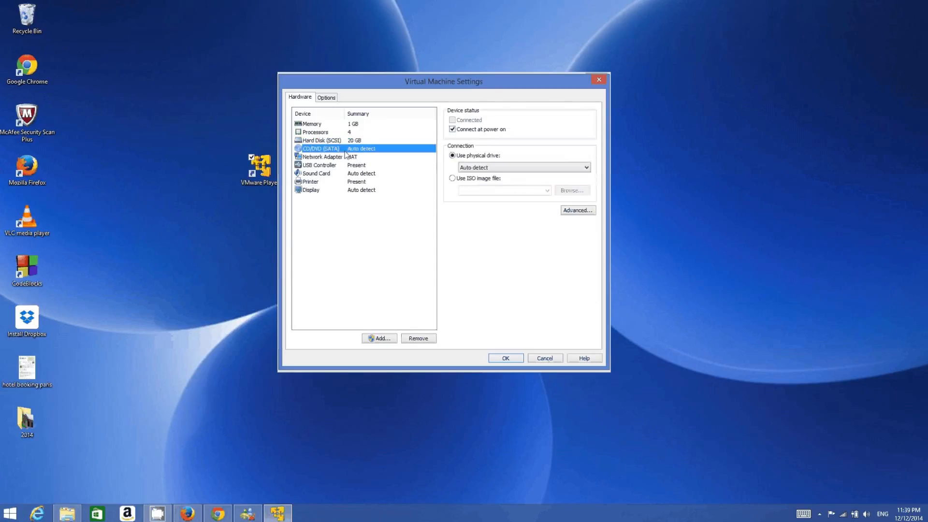
pyautogui.click(333, 159)
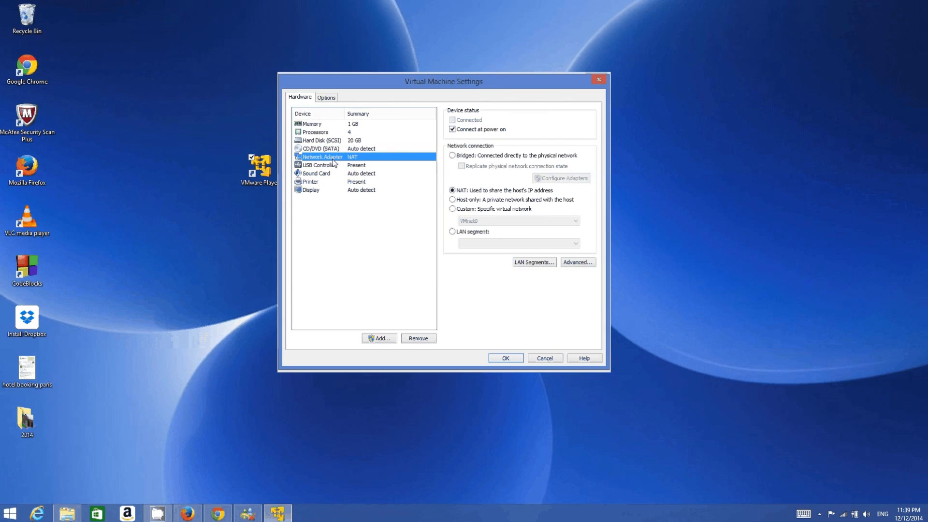
pyautogui.click(323, 173)
pyautogui.click(317, 183)
pyautogui.click(318, 189)
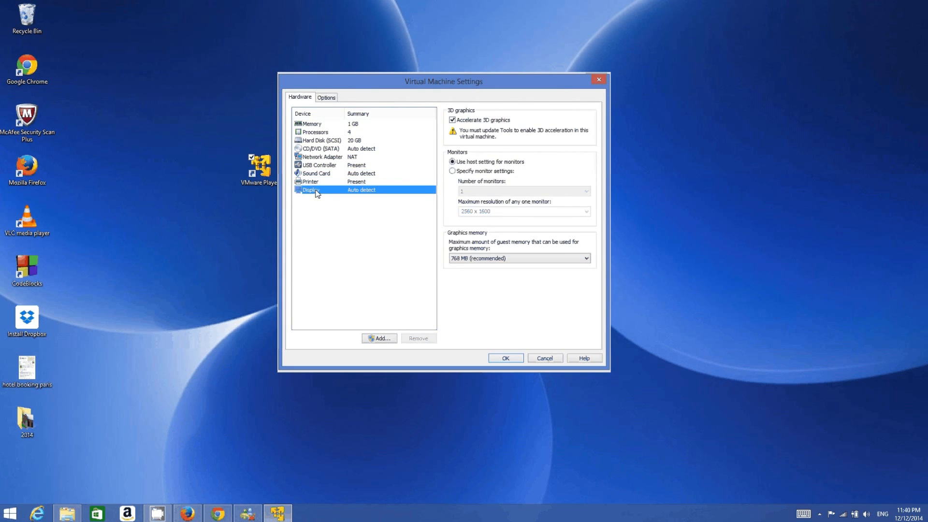
pyautogui.click(454, 520)
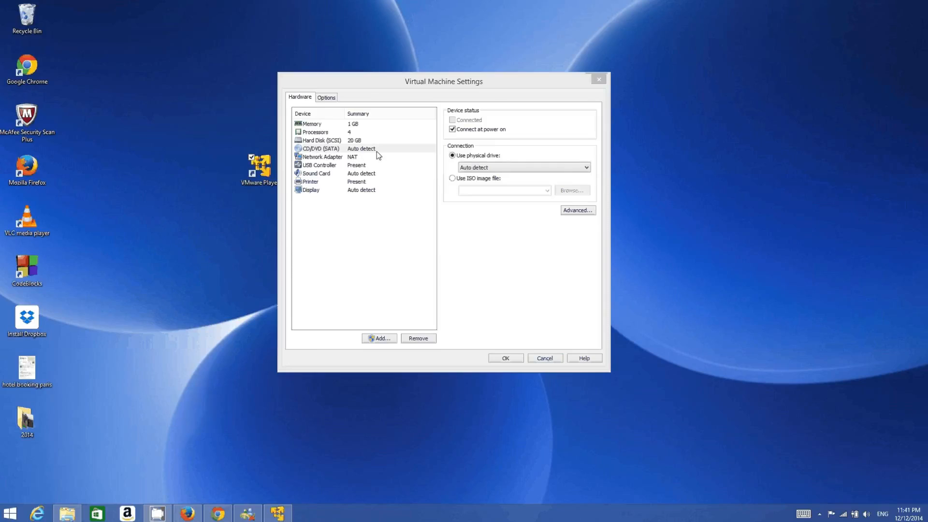
# Set the CD/DVD (SATA) drive to use the ubuntu-14.04.1-desktop-amd64 ISO image from the Downloads\ubuntu folder
pyautogui.click(452, 179)
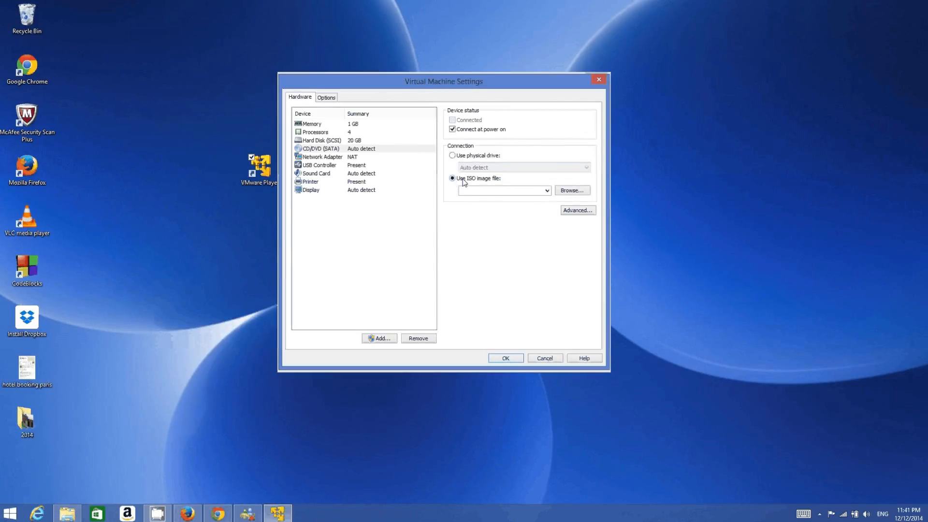
pyautogui.click(569, 192)
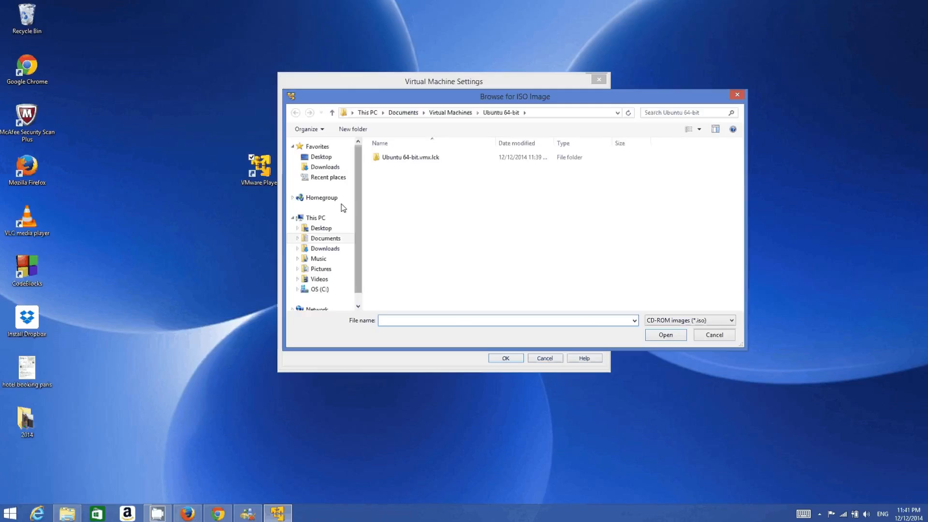
pyautogui.click(325, 166)
pyautogui.doubleClick(399, 167)
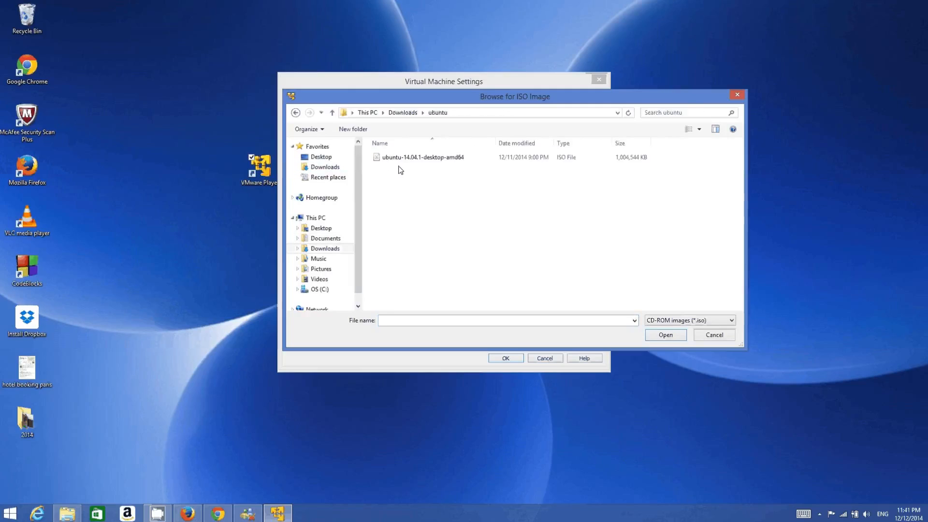
pyautogui.click(410, 158)
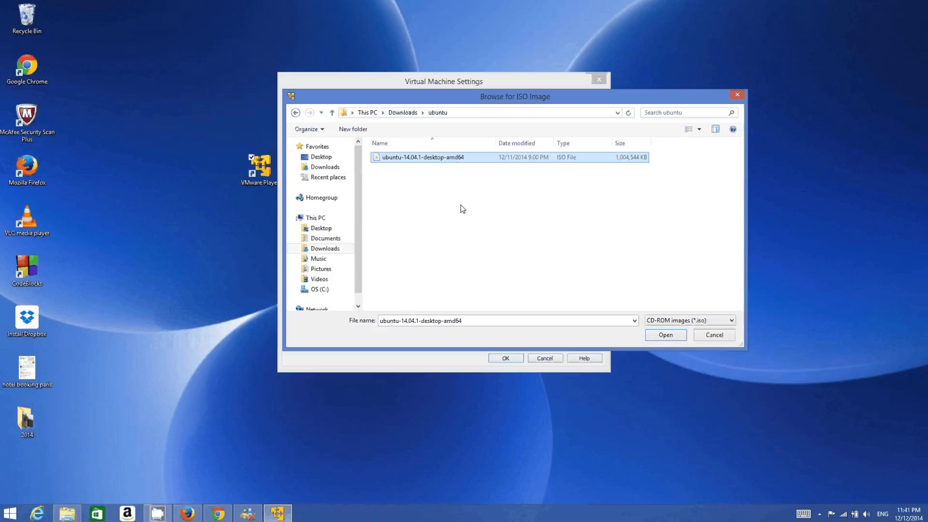
pyautogui.click(663, 337)
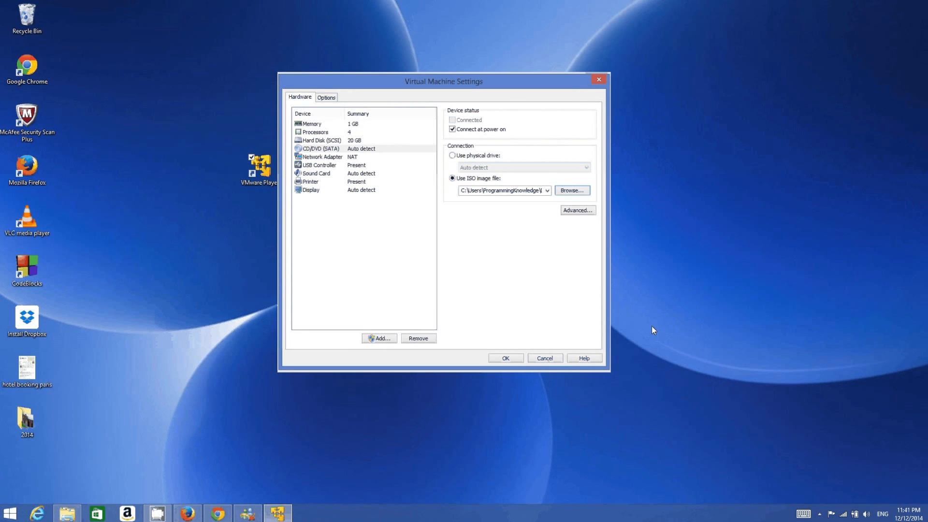
# Review the virtual machine's USB controller, sound card and printer settings
pyautogui.click(357, 165)
pyautogui.press('Down')
pyautogui.press('Down')
pyautogui.press('Down')
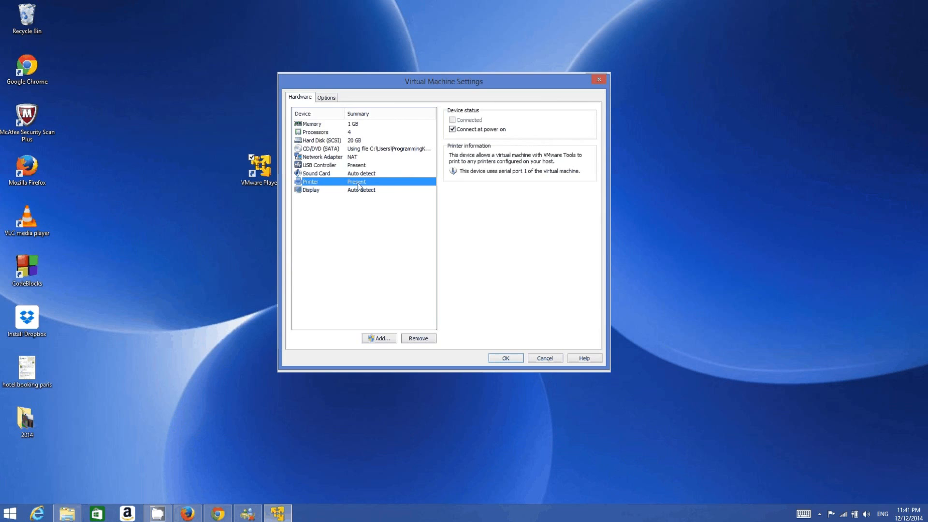
# Set the memory for the virtual machine to 2048 MB
pyautogui.press('Up')
pyautogui.press('Up')
pyautogui.press('Up')
pyautogui.press('Up')
pyautogui.press('Up')
pyautogui.press('Up')
pyautogui.press('Up')
pyautogui.press('Up')
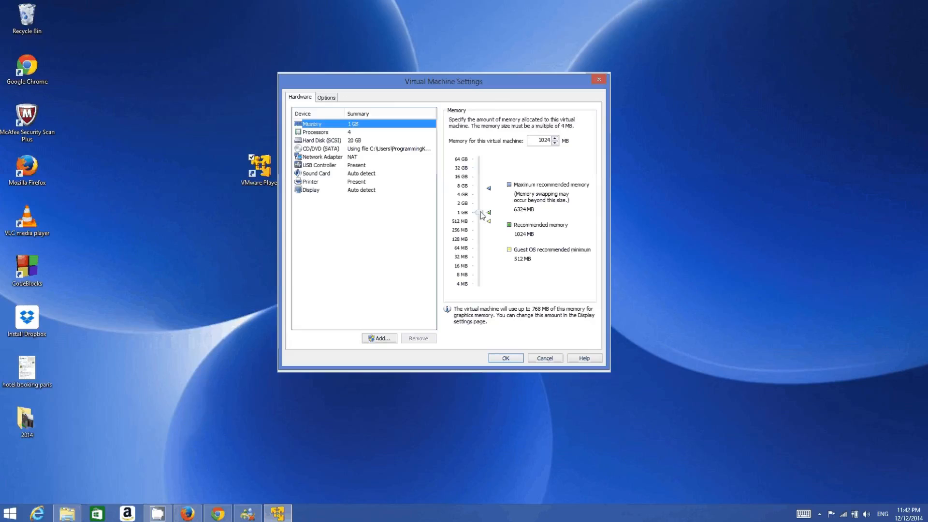
pyautogui.moveTo(481, 216); pyautogui.dragTo(482, 206)
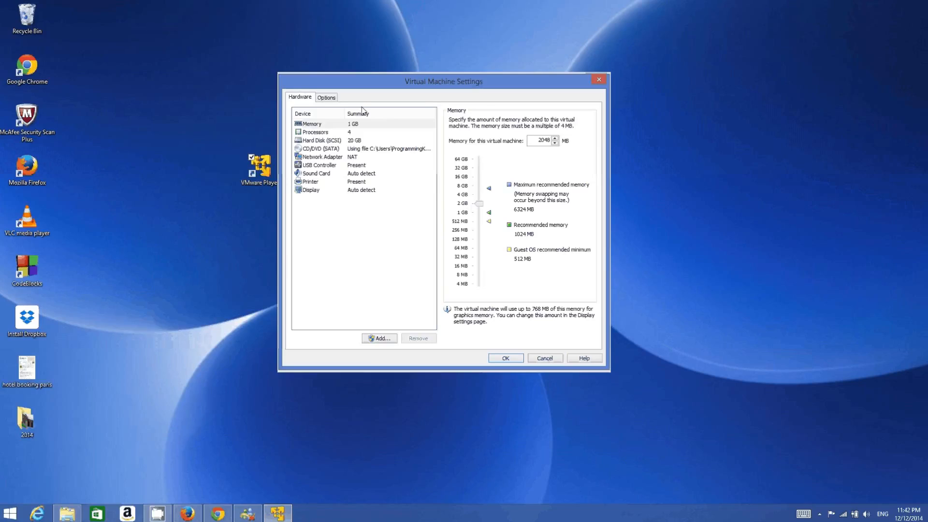
# Check the shared folders and VMware Tools options, and save the virtual machine settings
pyautogui.click(326, 98)
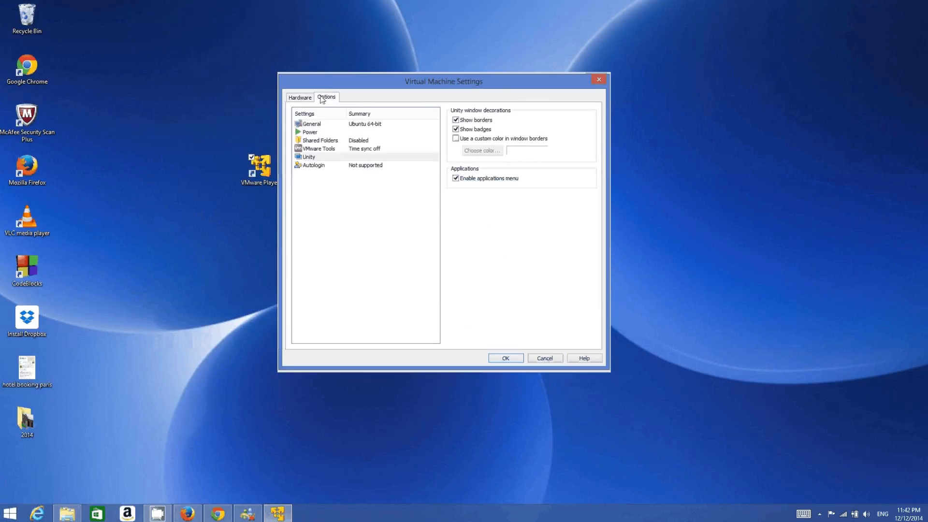
pyautogui.click(328, 141)
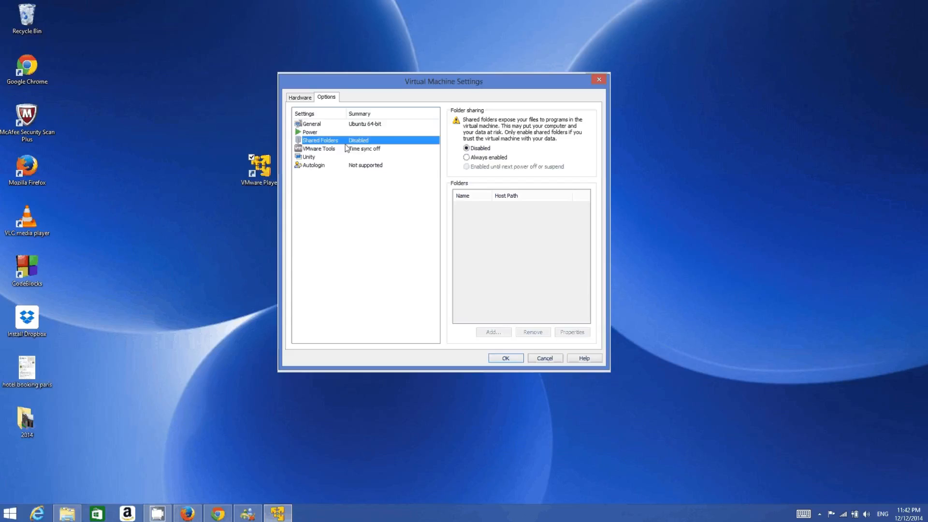
pyautogui.click(326, 151)
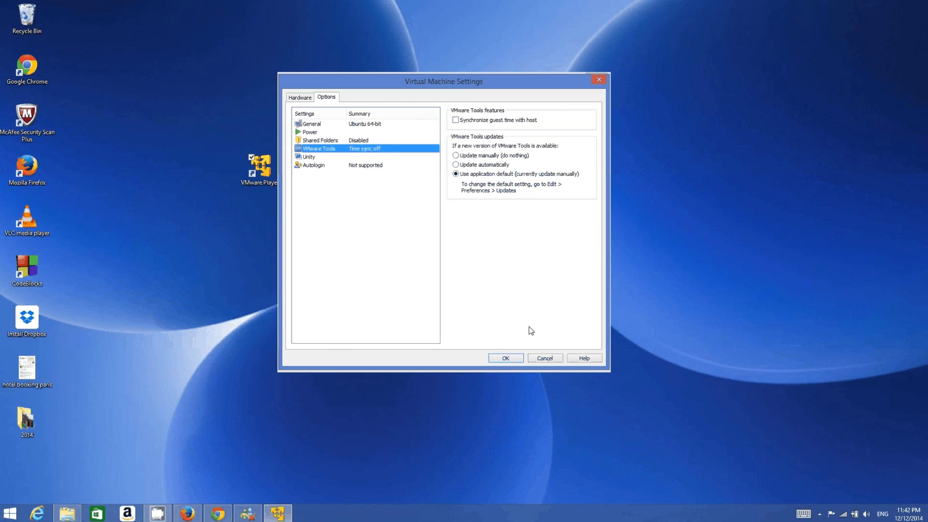
pyautogui.click(511, 357)
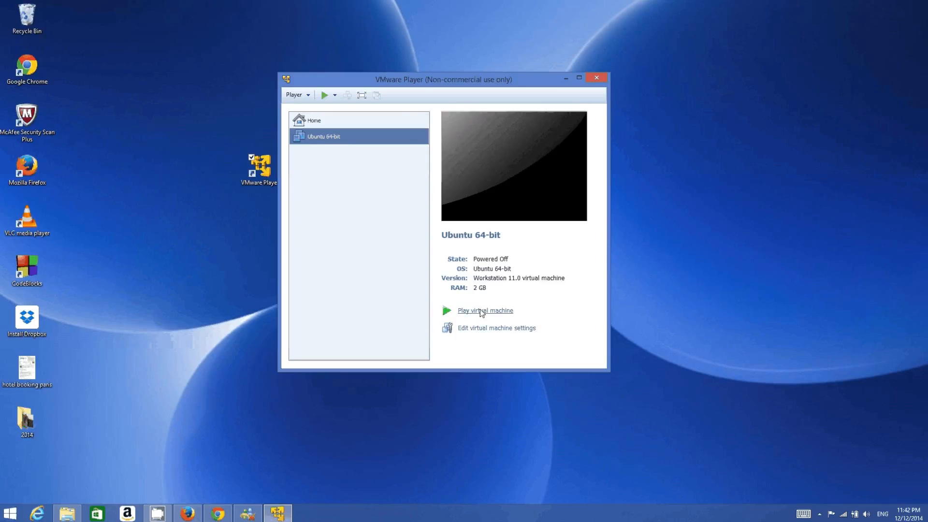
# Start the Ubuntu 64-bit virtual machine and dismiss the removable devices hint
pyautogui.click(481, 311)
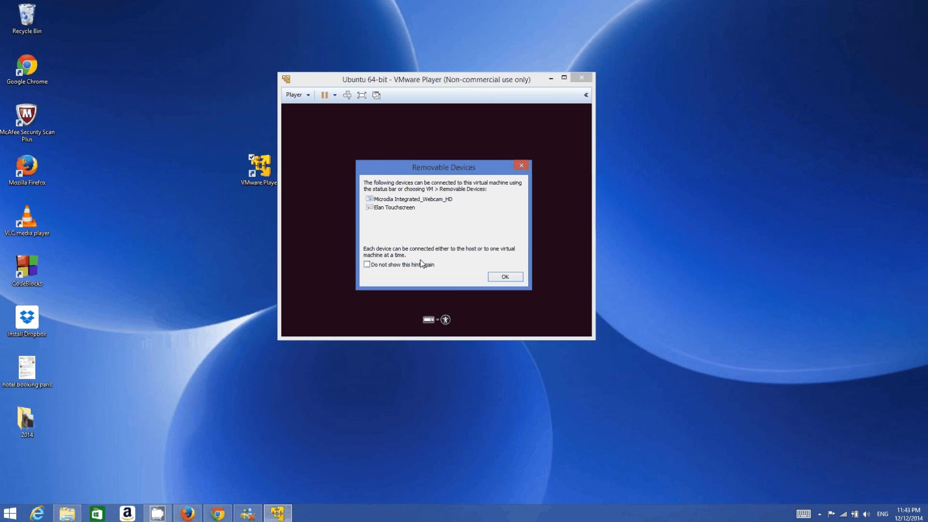
pyautogui.click(501, 277)
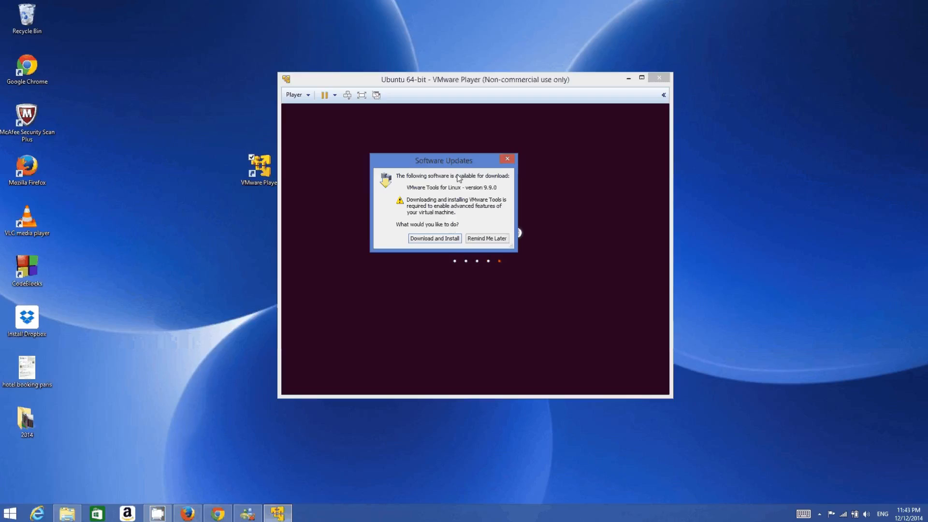
# Download and install VMware Tools for Linux version 9.9.0, keeping the progress window clear of the Ubuntu installer
pyautogui.moveTo(448, 164); pyautogui.dragTo(569, 175)
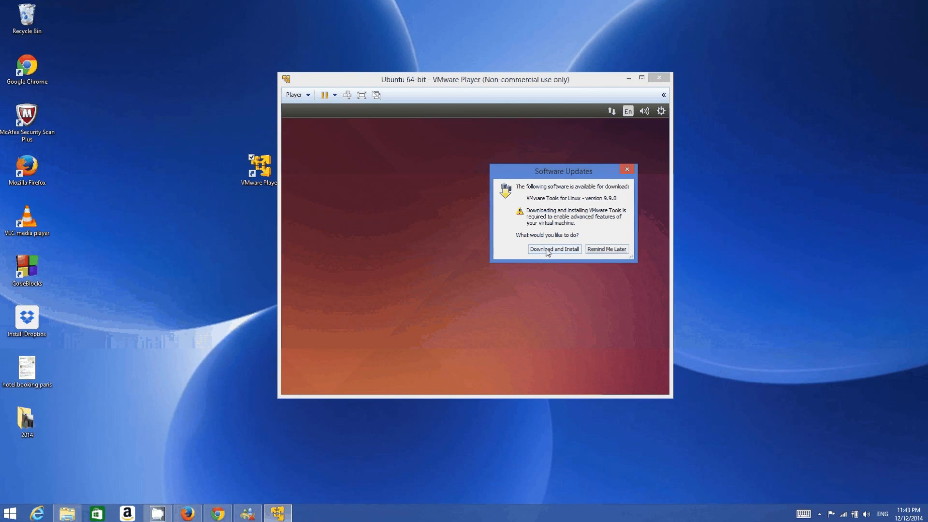
pyautogui.click(547, 249)
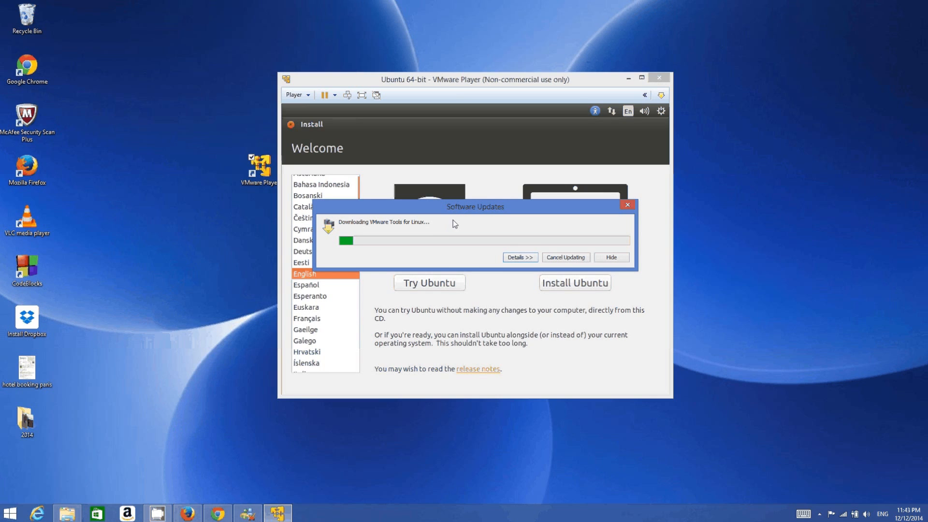
pyautogui.moveTo(466, 207); pyautogui.dragTo(515, 209)
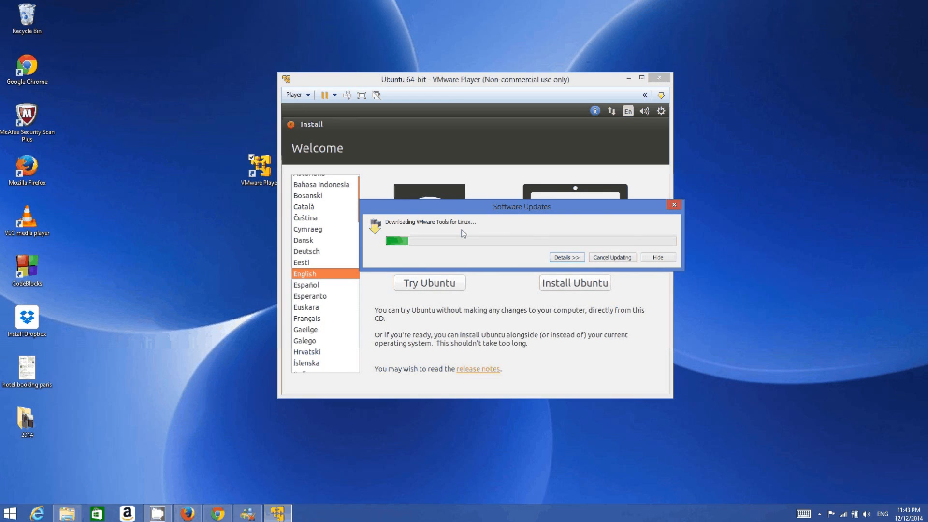
pyautogui.moveTo(457, 213); pyautogui.dragTo(583, 13)
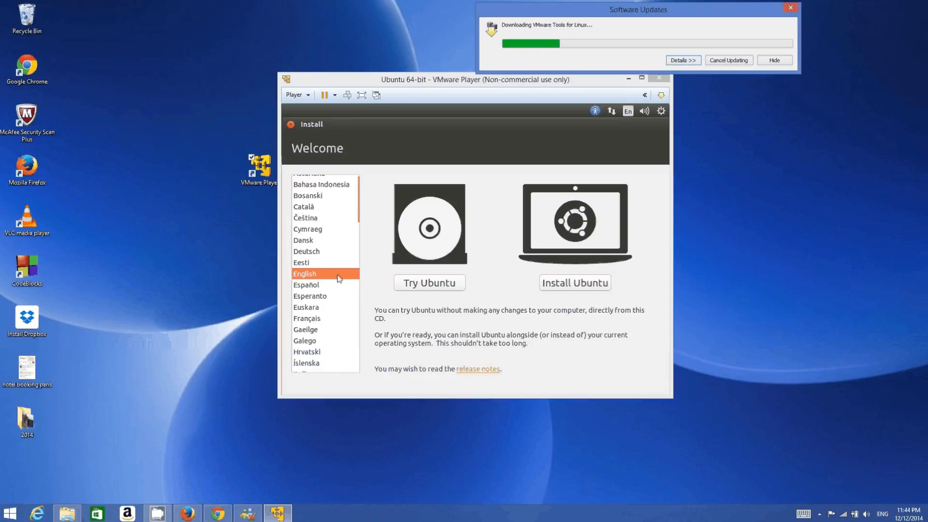
# Begin installing Ubuntu in English, with downloading updates while installing and the third-party software both enabled
pyautogui.click(577, 286)
pyautogui.click(551, 286)
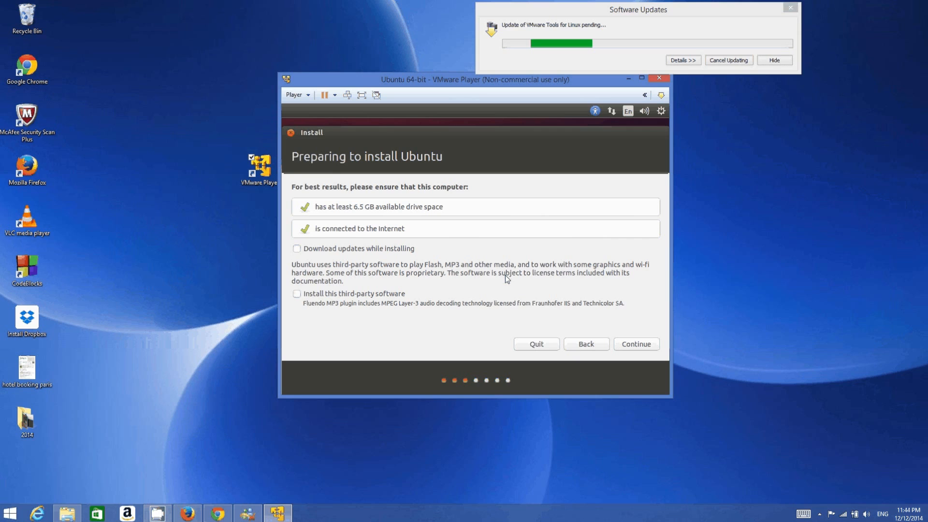
pyautogui.click(299, 249)
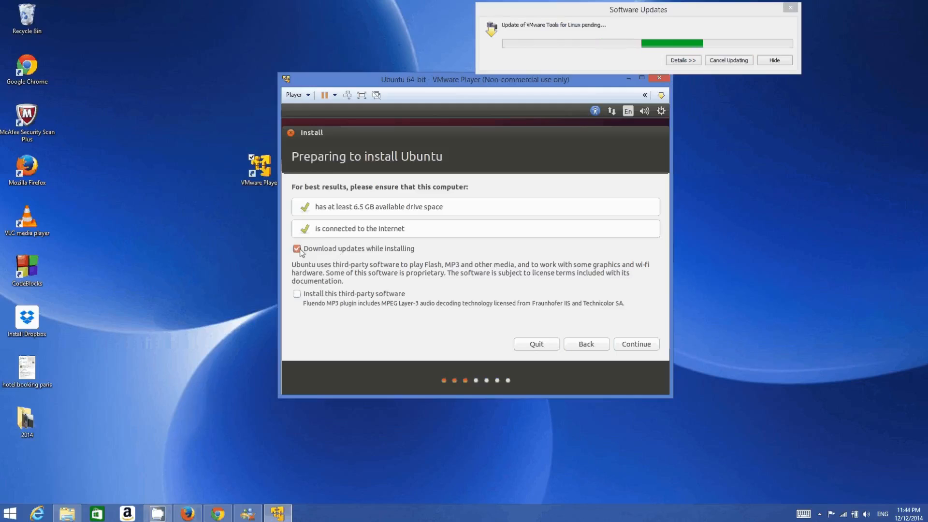
pyautogui.click(297, 294)
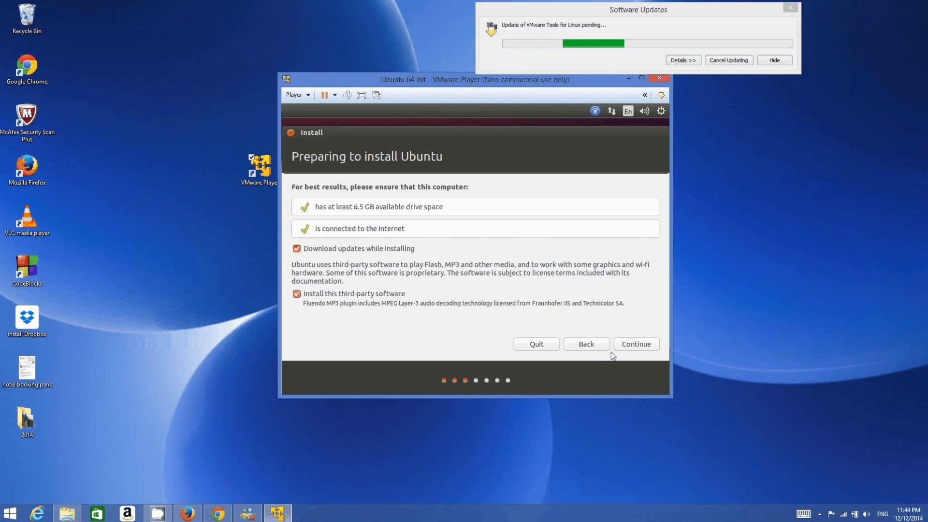
pyautogui.click(630, 345)
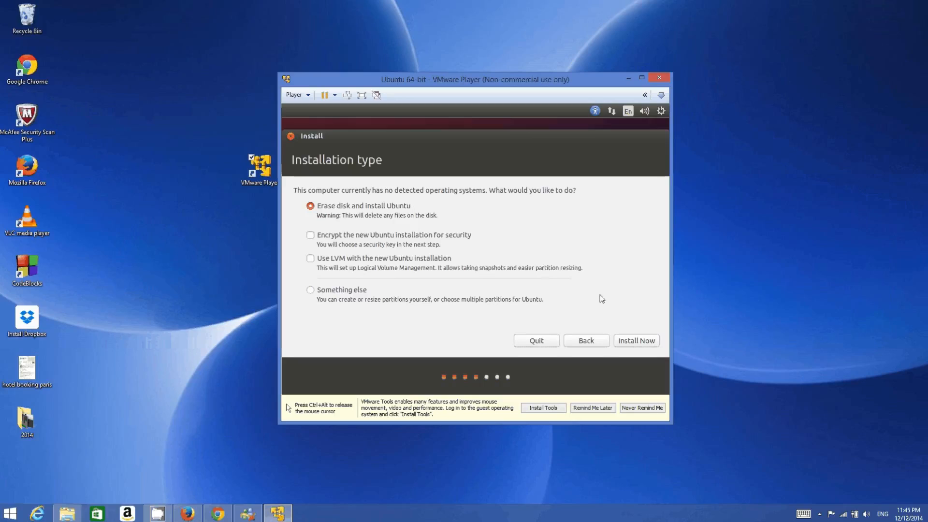
# Use the erase disk and install Ubuntu option, and accept Berlin as the location
pyautogui.click(631, 343)
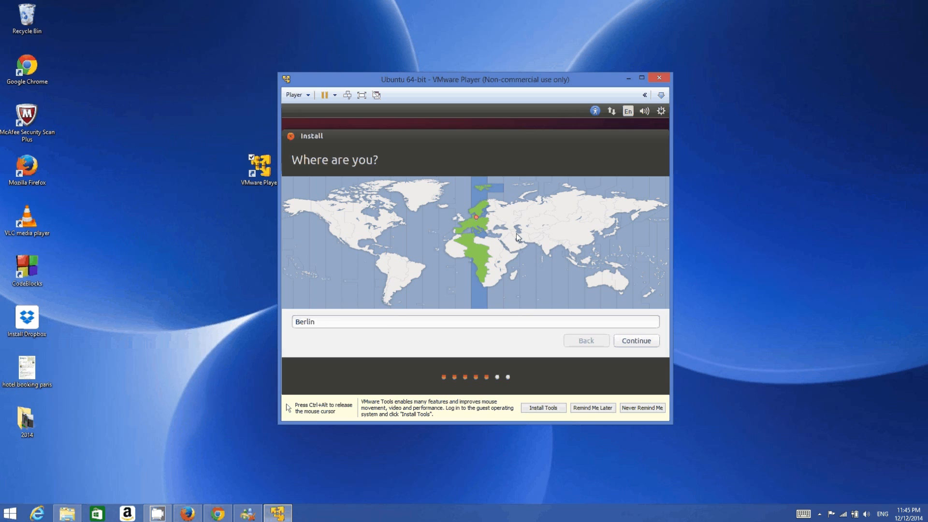
pyautogui.click(327, 321)
pyautogui.click(628, 344)
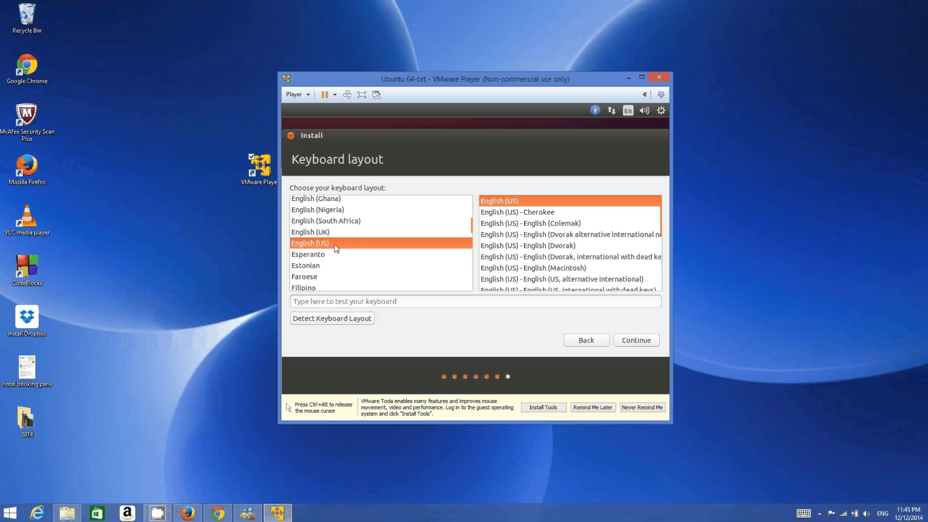
pyautogui.click(395, 303)
pyautogui.write('ger')
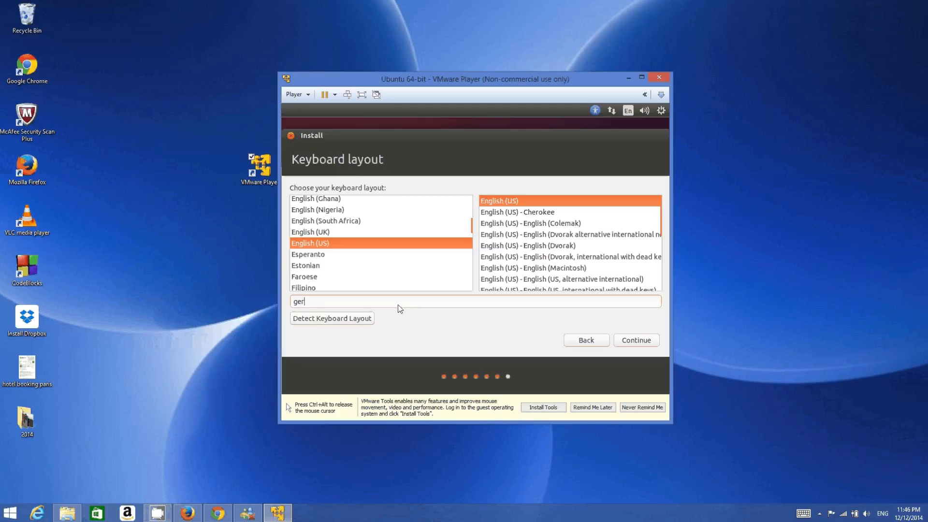
pyautogui.doubleClick(296, 301)
pyautogui.press('BackSpace')
# Choose German as the keyboard layout, with the standard German variant
pyautogui.click(315, 254)
pyautogui.scroll(-2, 317, 259)
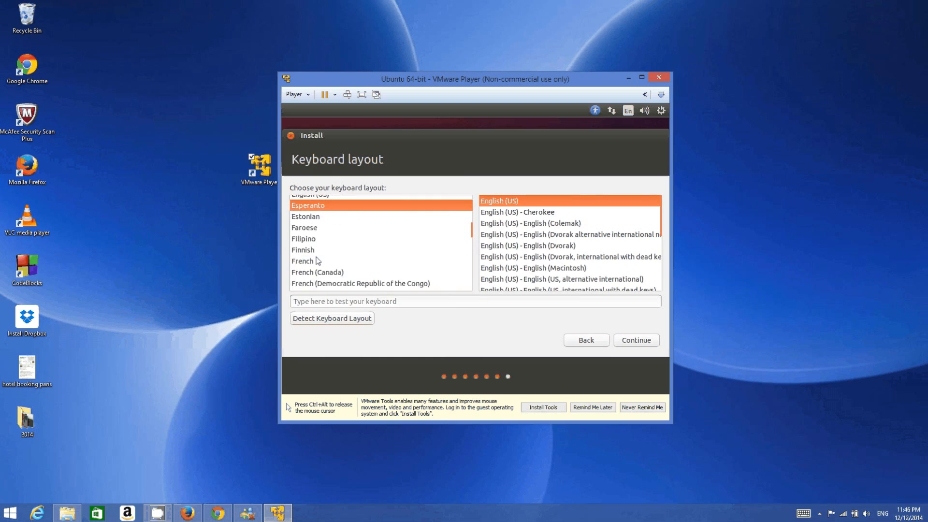
pyautogui.scroll(-2, 318, 262)
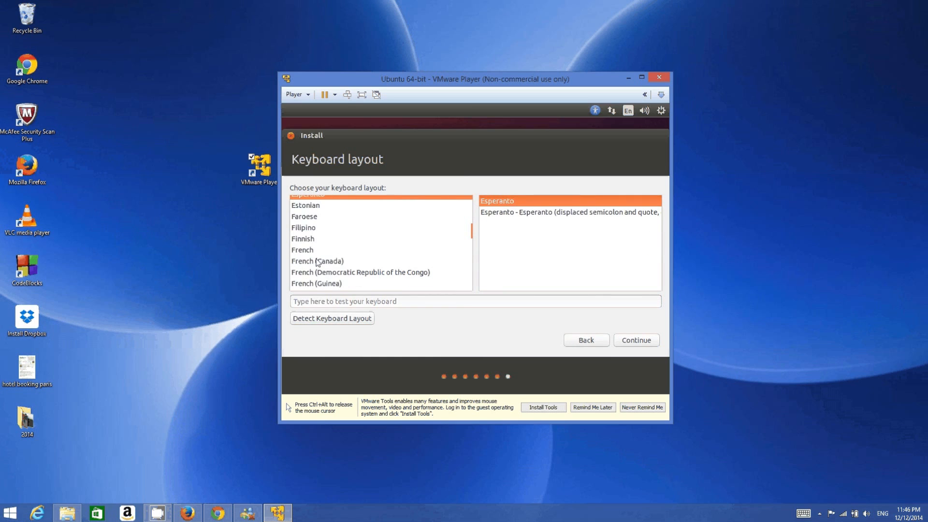
pyautogui.click(317, 262)
pyautogui.write('g')
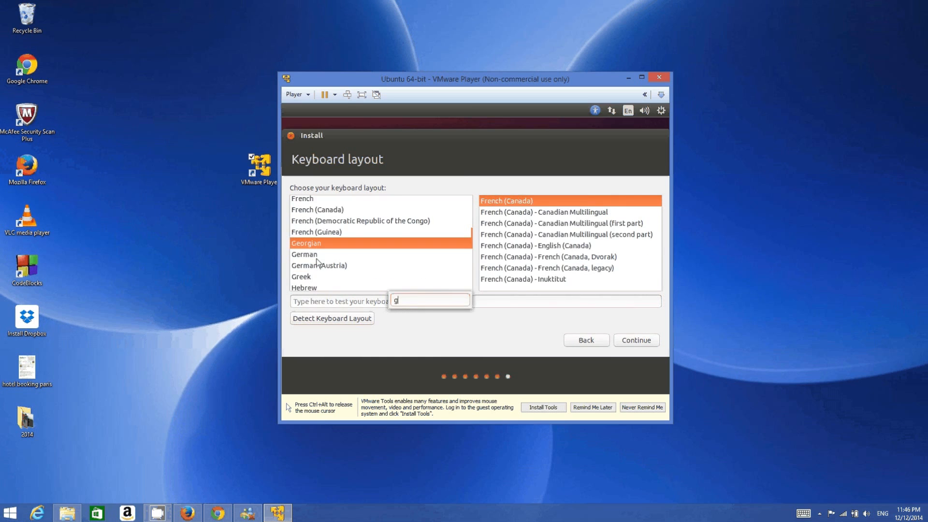
pyautogui.click(318, 256)
pyautogui.press('Up')
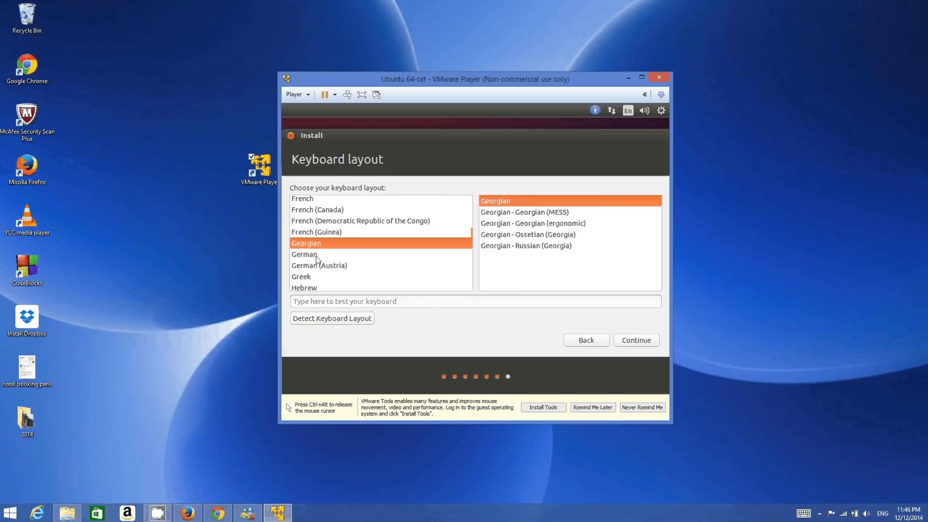
pyautogui.click(317, 257)
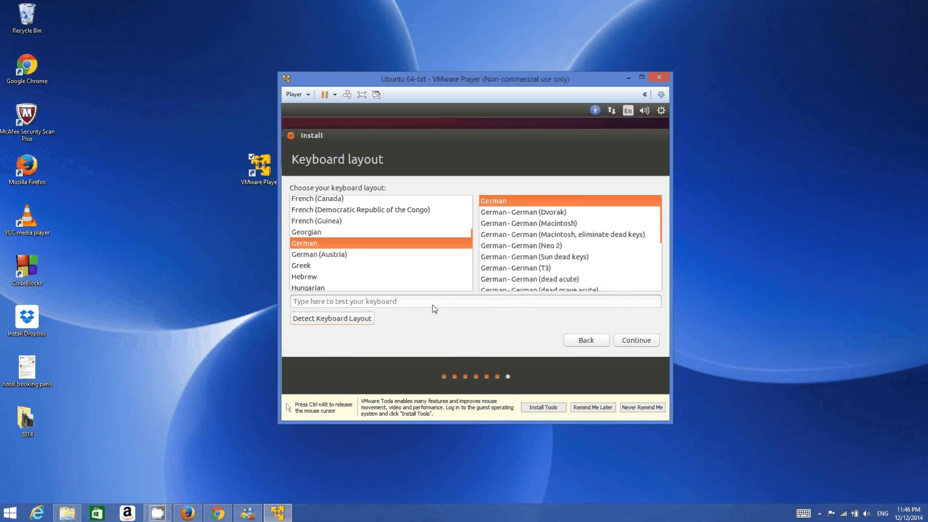
# Test the chosen keyboard layout by entering a row of ä characters, and continue the installation
pyautogui.click(433, 305)
pyautogui.write('ääääää')
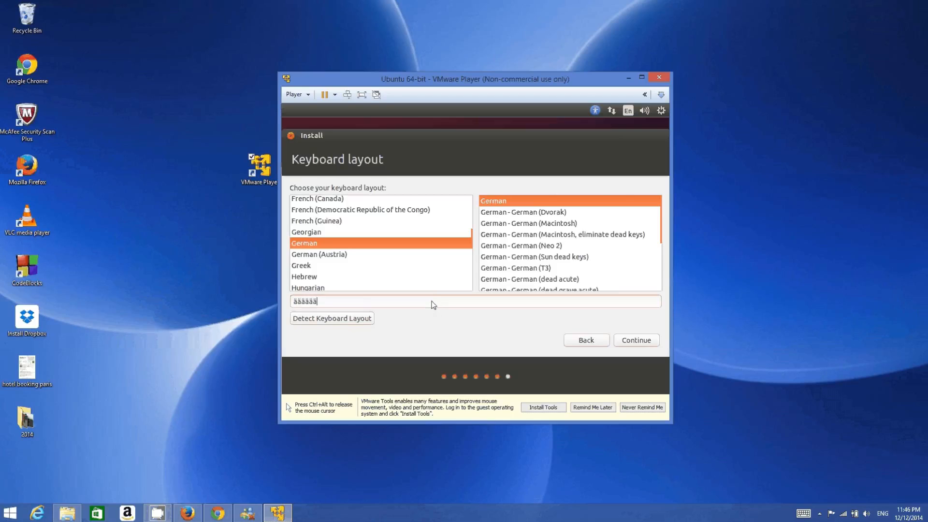
pyautogui.write('äää')
pyautogui.click(637, 341)
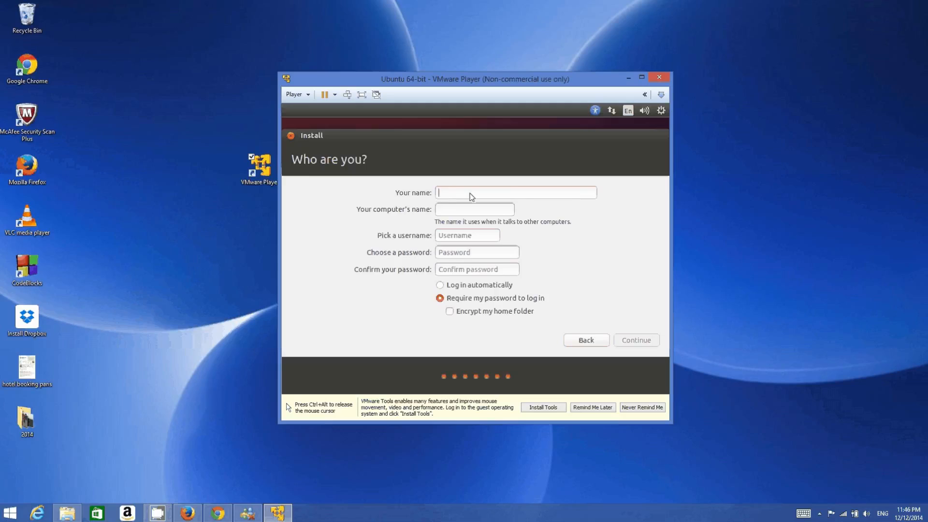
# Enter ProgrammingKnowledge as the name for the new Ubuntu account
pyautogui.write('Programmi')
pyautogui.write('Knowledg')
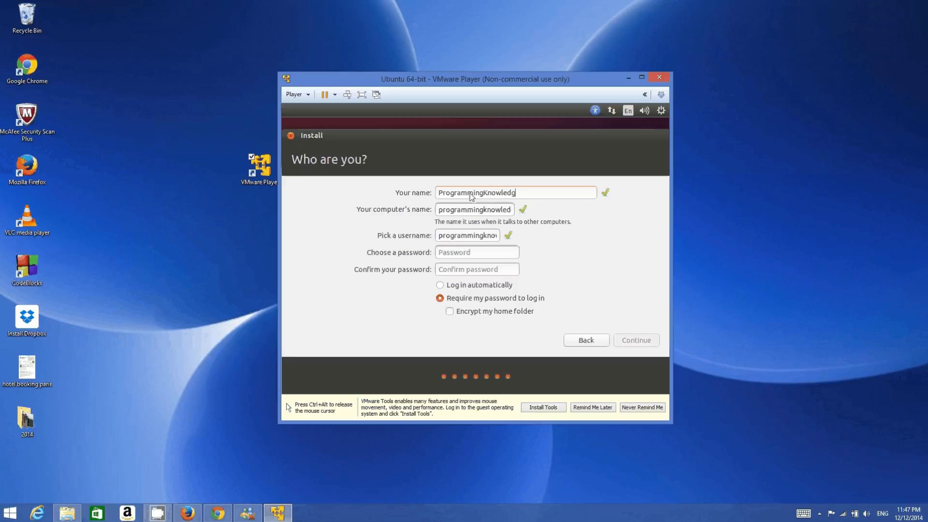
pyautogui.write('e')
# Enter and confirm the account password, keep it required for login, and start copying the Ubuntu files
pyautogui.click(482, 255)
pyautogui.write('●●●')
pyautogui.press('BackSpace')
pyautogui.press('BackSpace')
pyautogui.press('BackSpace')
pyautogui.write('●●●●●●')
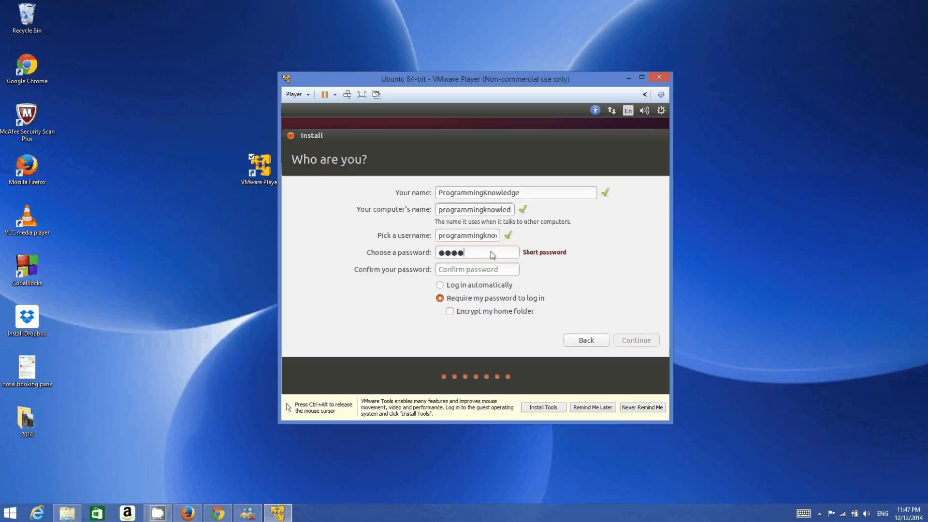
pyautogui.press('Tab')
pyautogui.write('●●●●●●')
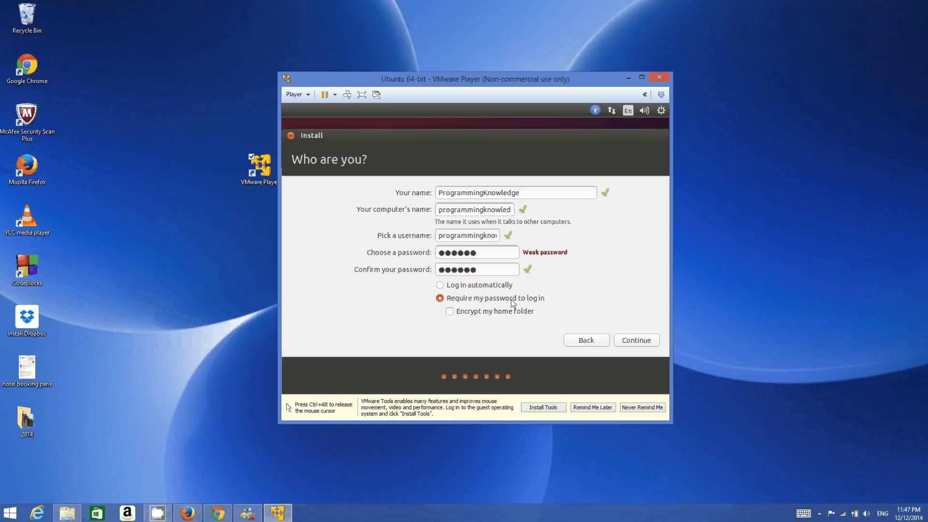
pyautogui.click(634, 346)
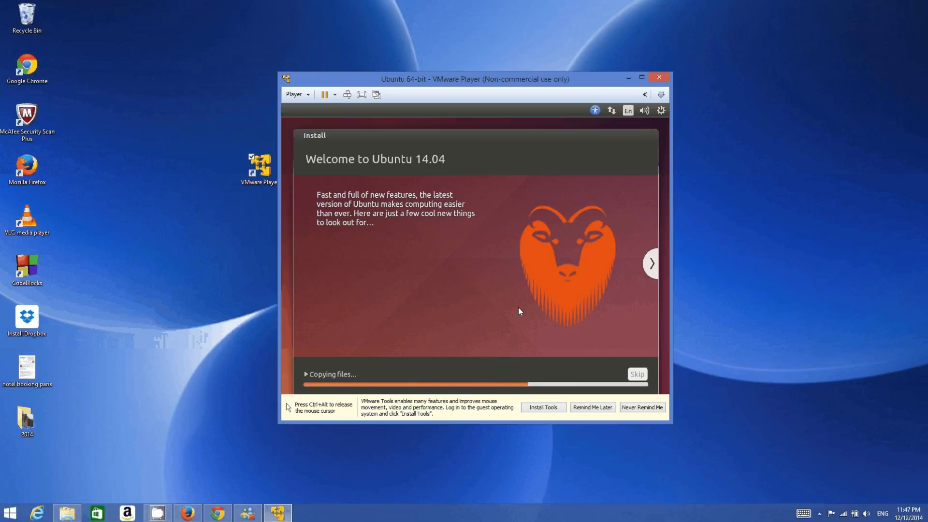
# Start the VMware Tools installation, overriding the guest's CD-ROM lock, and acknowledge the CPU disabled hint
pyautogui.hotkey('ctrl', 'alt')
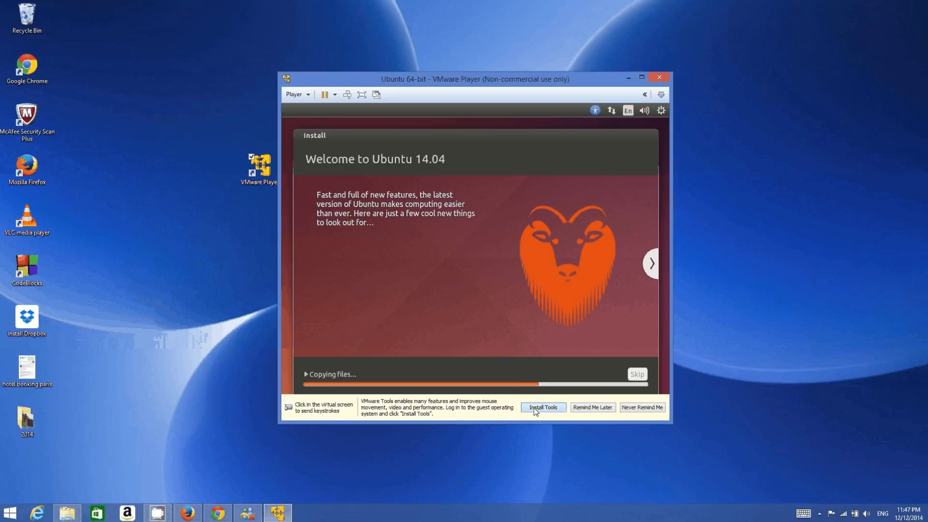
pyautogui.click(535, 408)
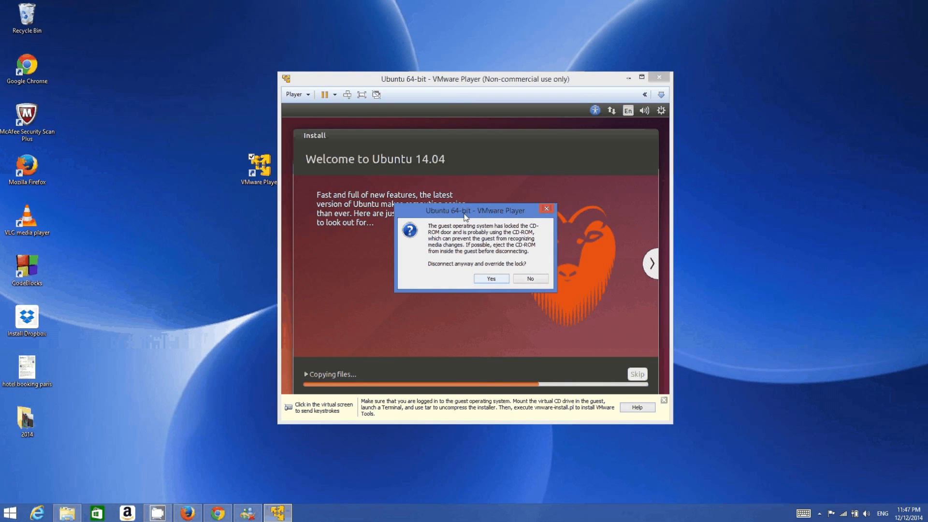
pyautogui.click(491, 279)
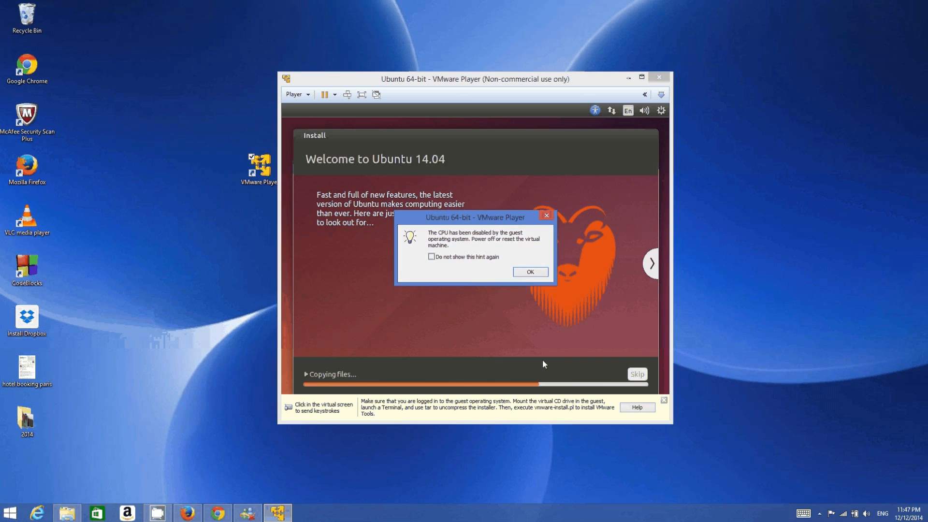
pyautogui.click(528, 273)
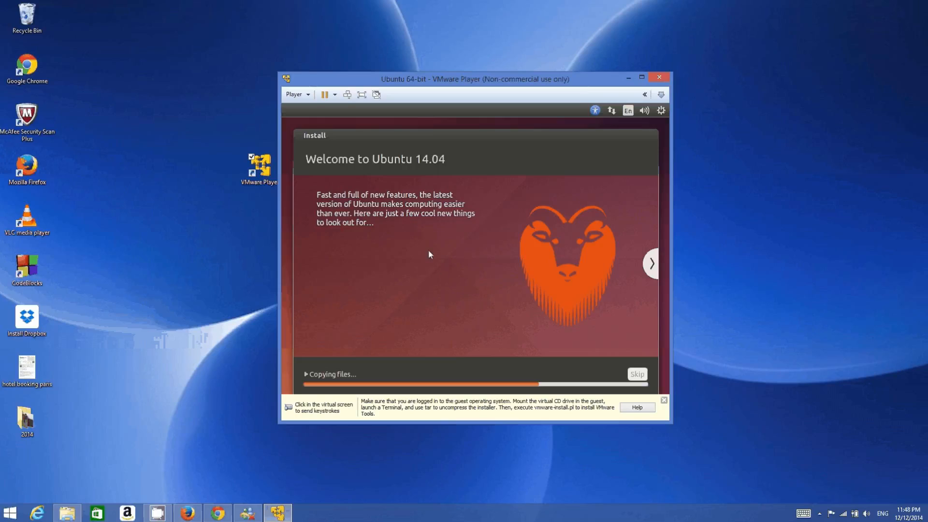
# Restart the virtual machine into the completed installation, acknowledging the media-removal prompt, and log in by entering the account password
pyautogui.click(382, 518)
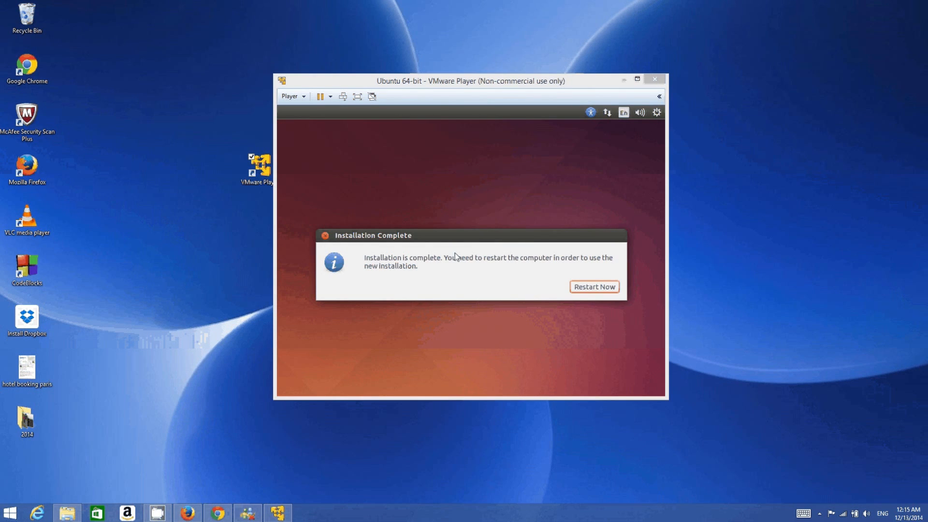
pyautogui.click(476, 258)
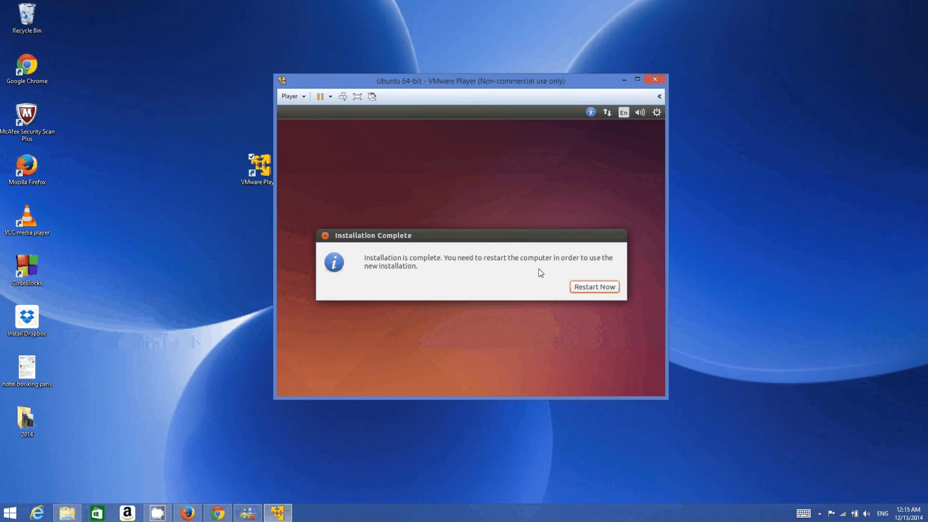
pyautogui.click(582, 292)
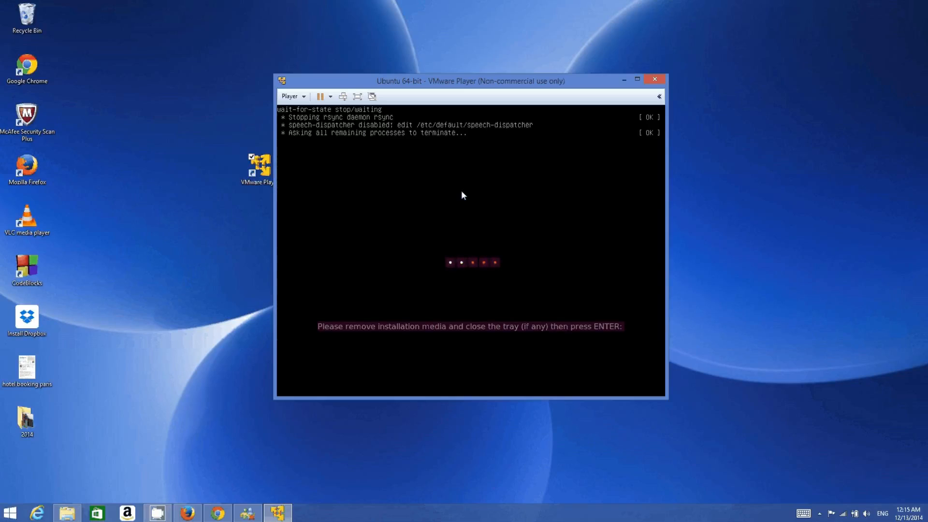
pyautogui.press('Return')
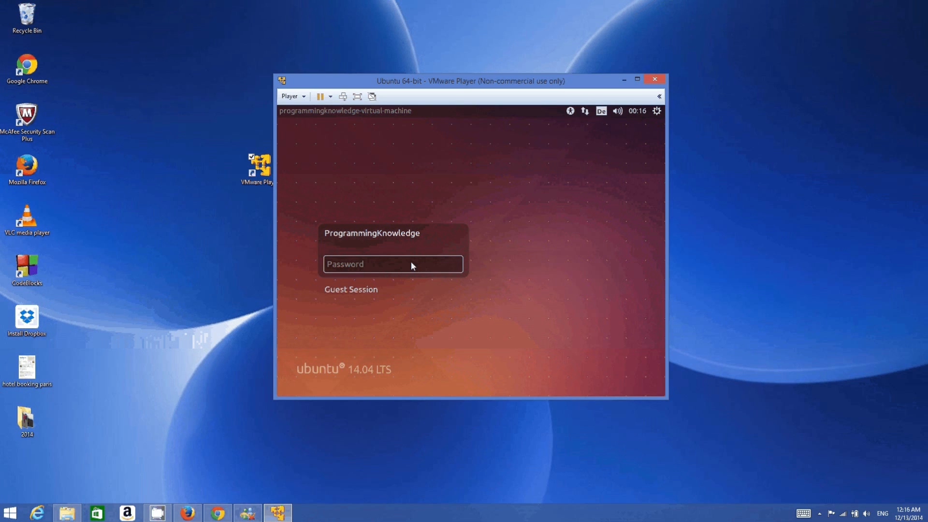
pyautogui.write('••••••')
pyautogui.press('Return')
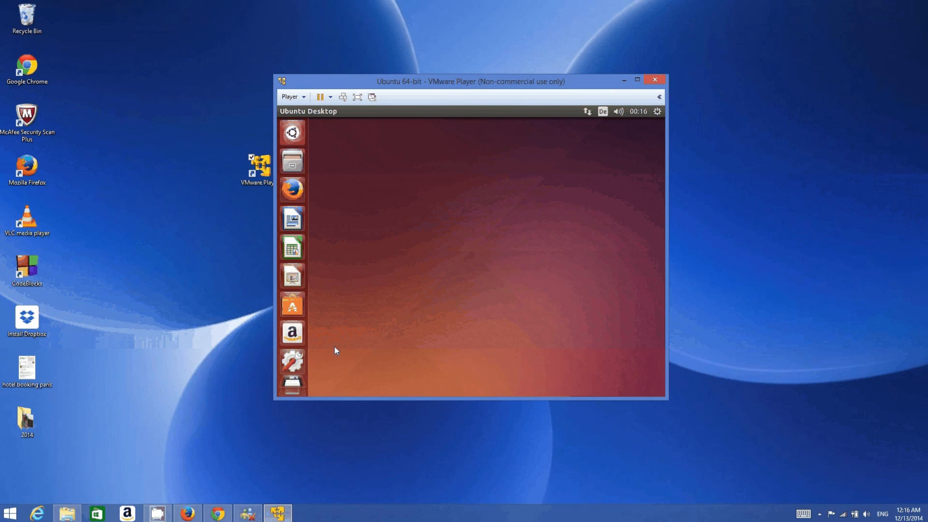
# Try the virtual machine window maximized, minimized and in full screen, and return it to its windowed size
pyautogui.click(637, 80)
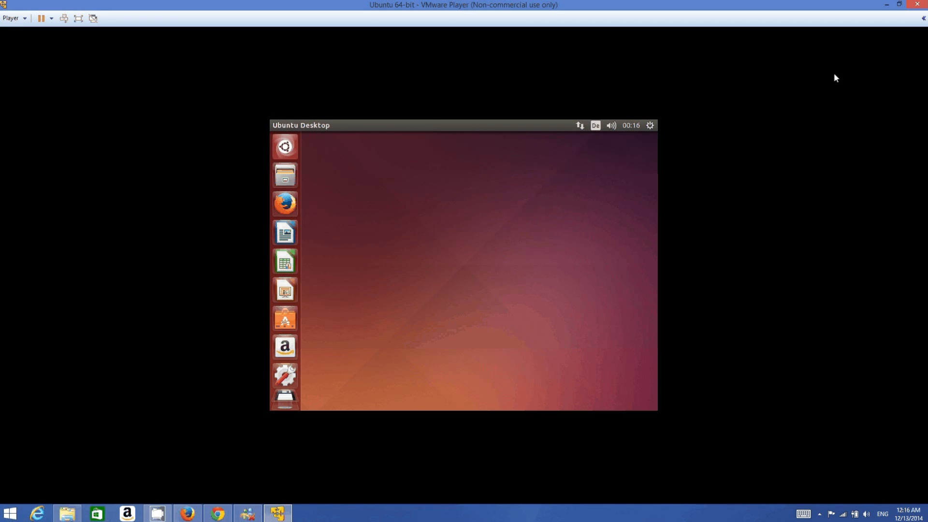
pyautogui.click(887, 5)
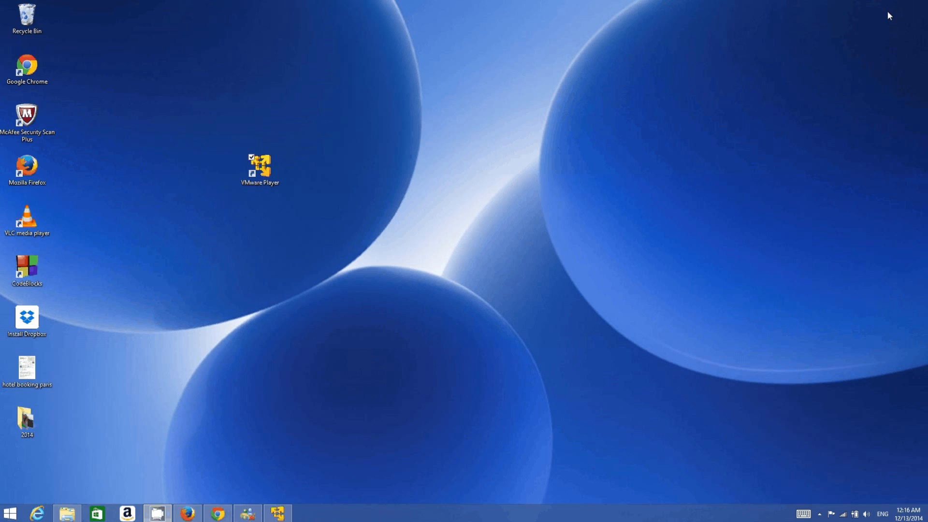
pyautogui.click(278, 514)
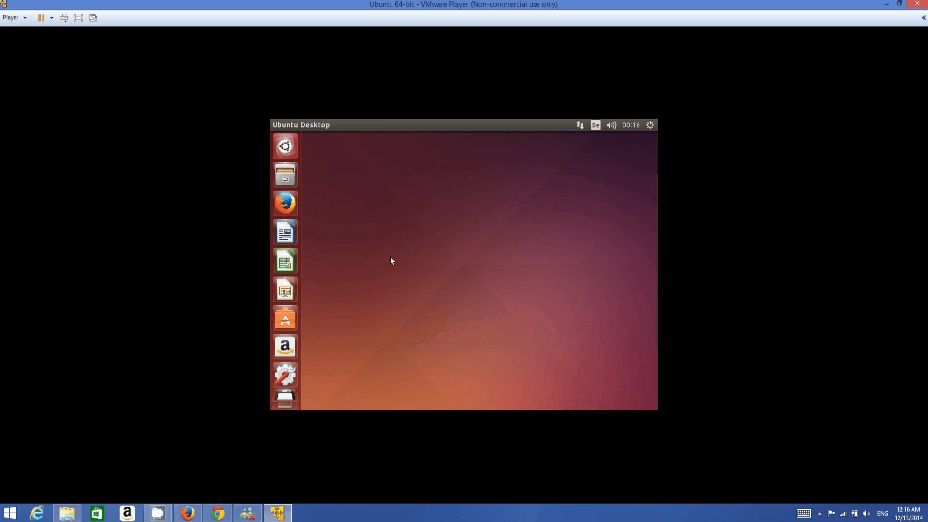
pyautogui.click(899, 4)
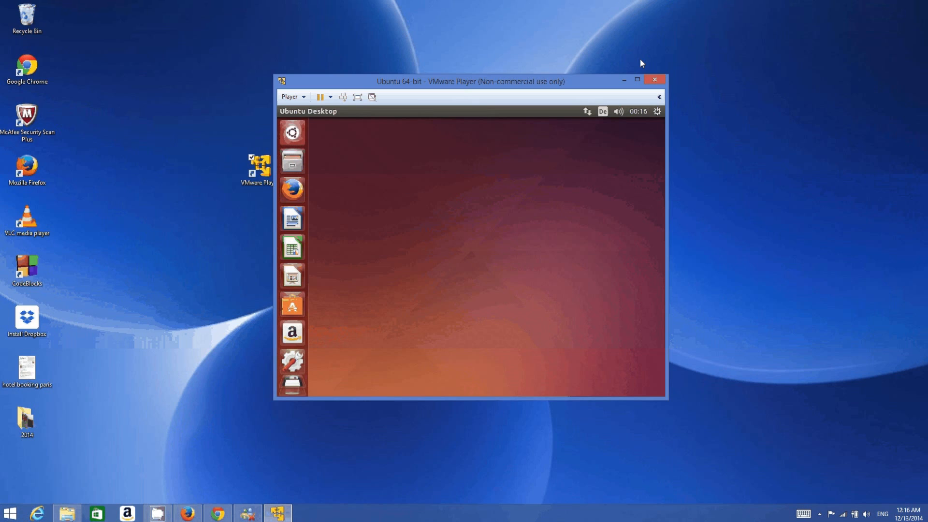
pyautogui.click(358, 99)
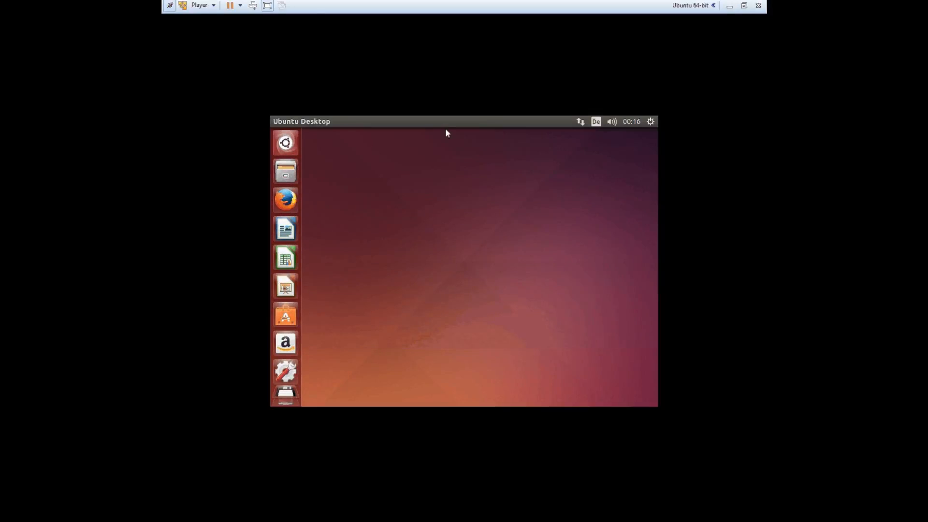
pyautogui.click(268, 5)
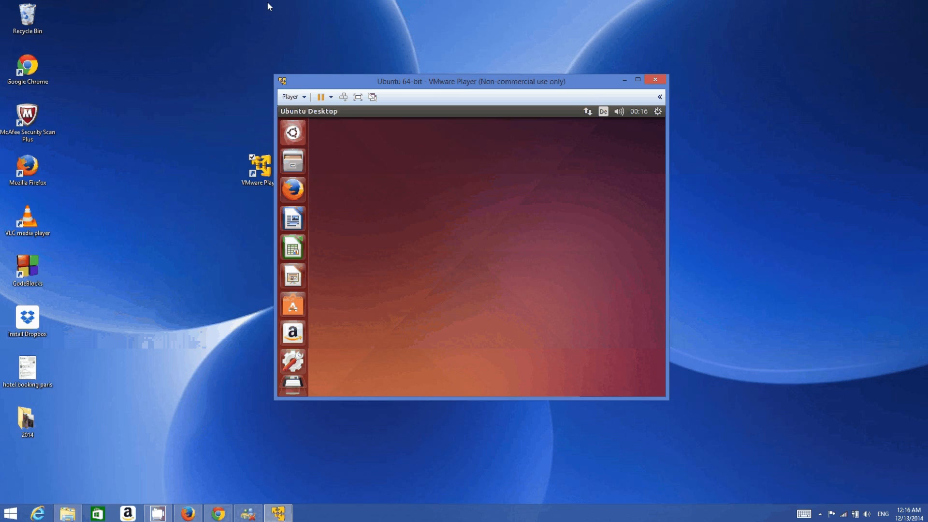
# Try to switch the virtual machine to Unity mode, dismiss the error, and try resizing its window
pyautogui.click(372, 97)
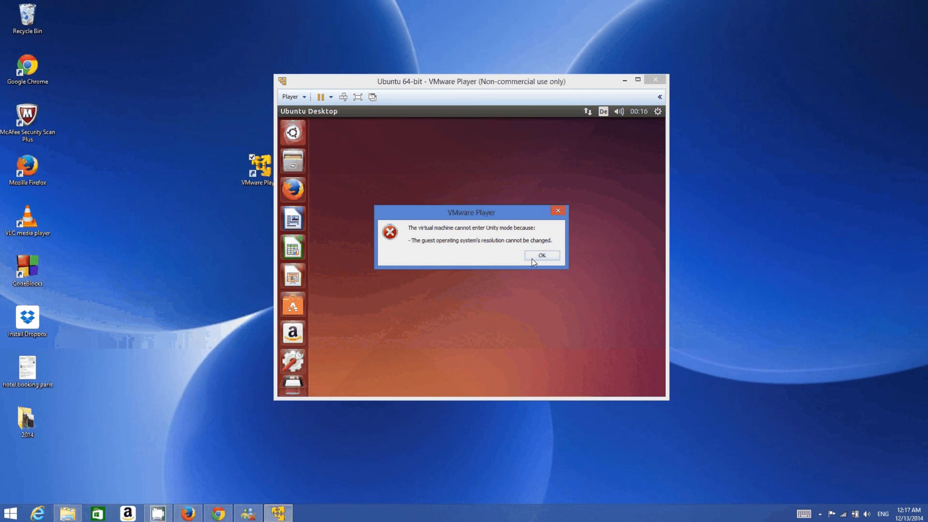
pyautogui.click(542, 256)
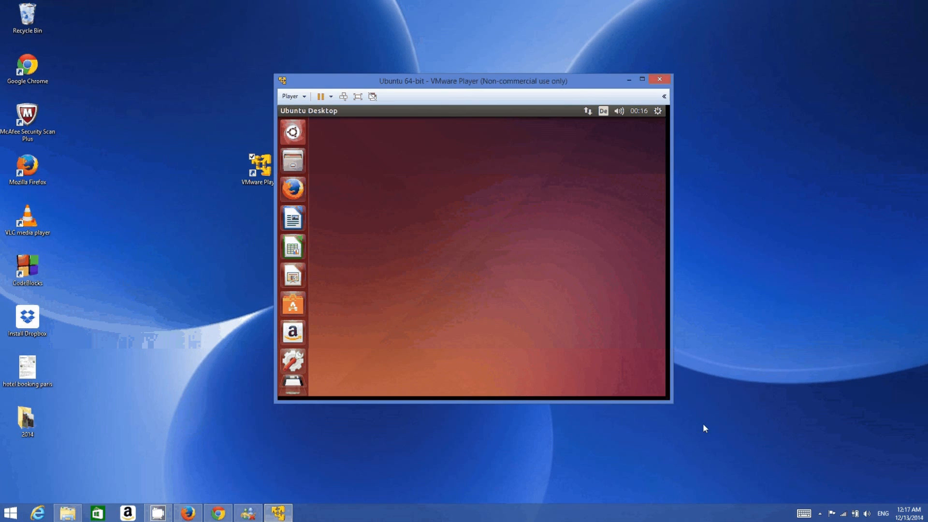
pyautogui.click(667, 402)
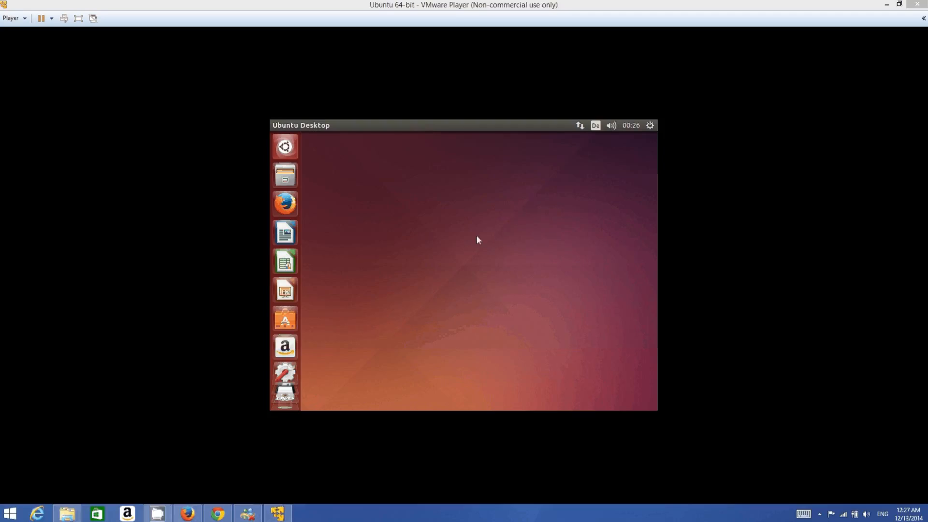
# Open the Displays settings from Ubuntu's System Settings
pyautogui.click(650, 127)
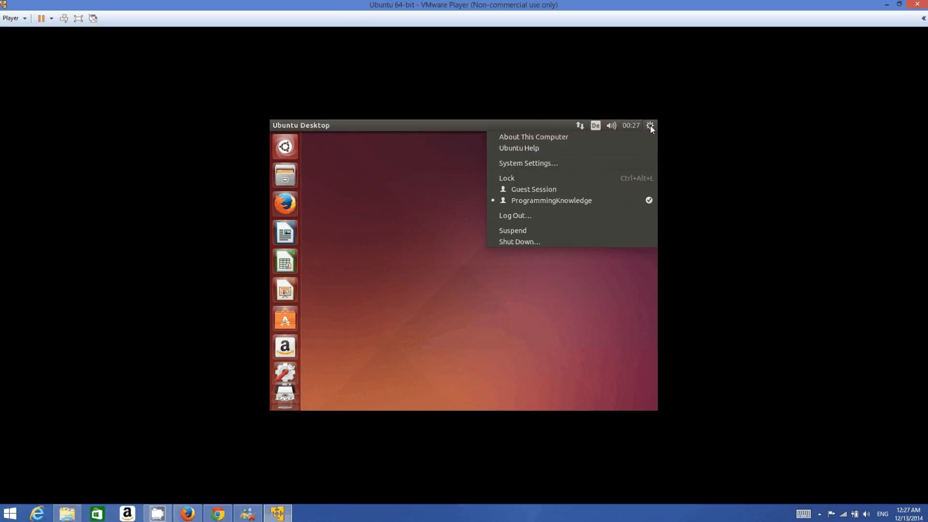
pyautogui.click(544, 164)
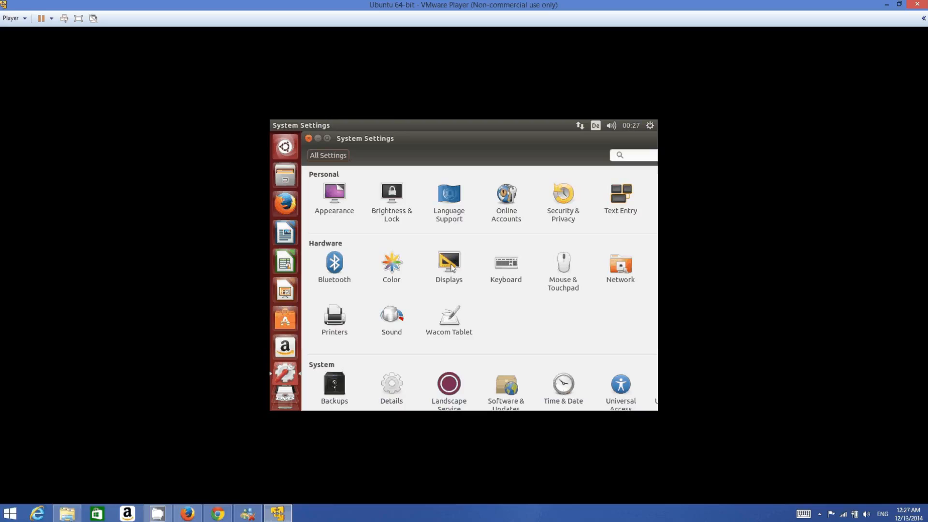
pyautogui.click(449, 265)
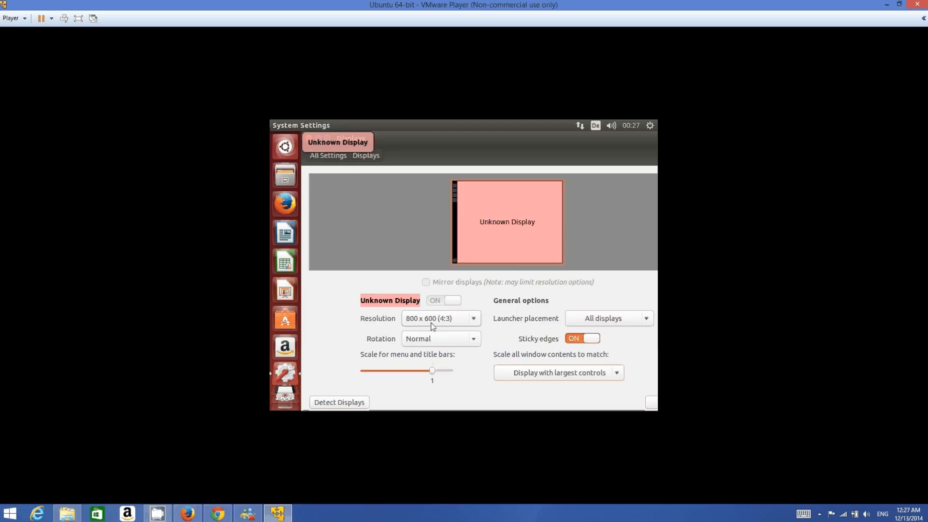
# Try a display resolution of 1360 x 768 (16:9) and apply it
pyautogui.click(474, 320)
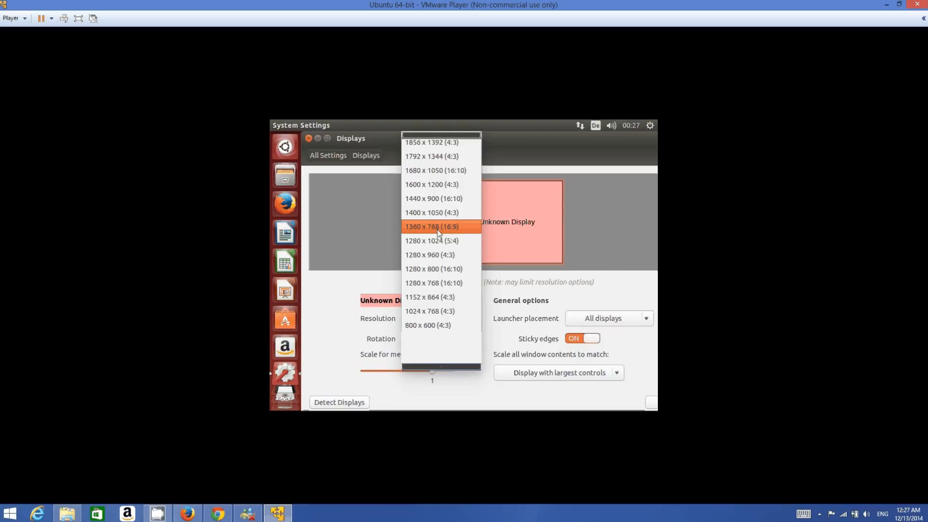
pyautogui.scroll(1, 438, 230)
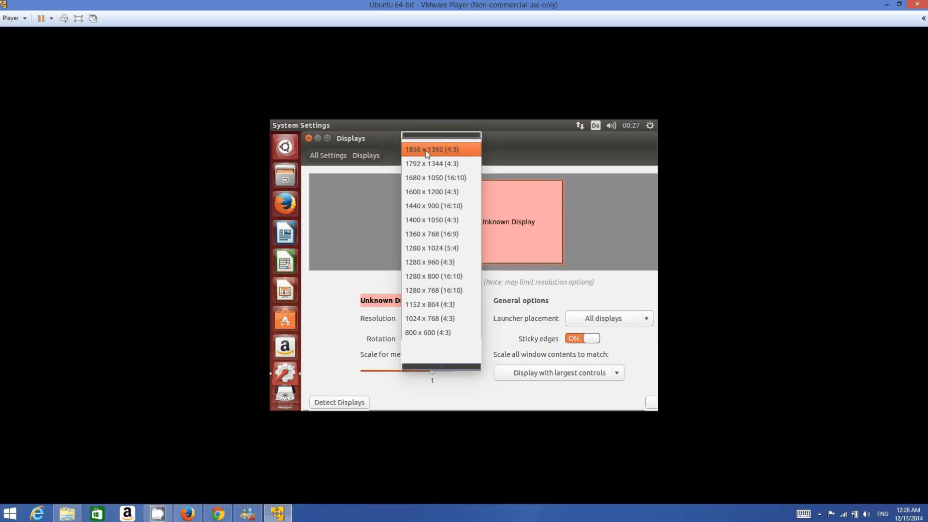
pyautogui.click(434, 235)
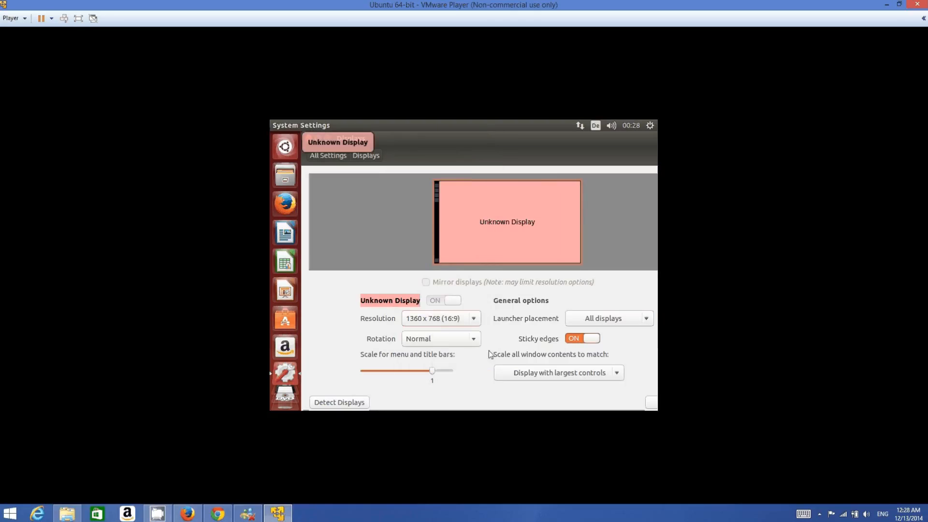
pyautogui.moveTo(512, 147); pyautogui.dragTo(422, 161)
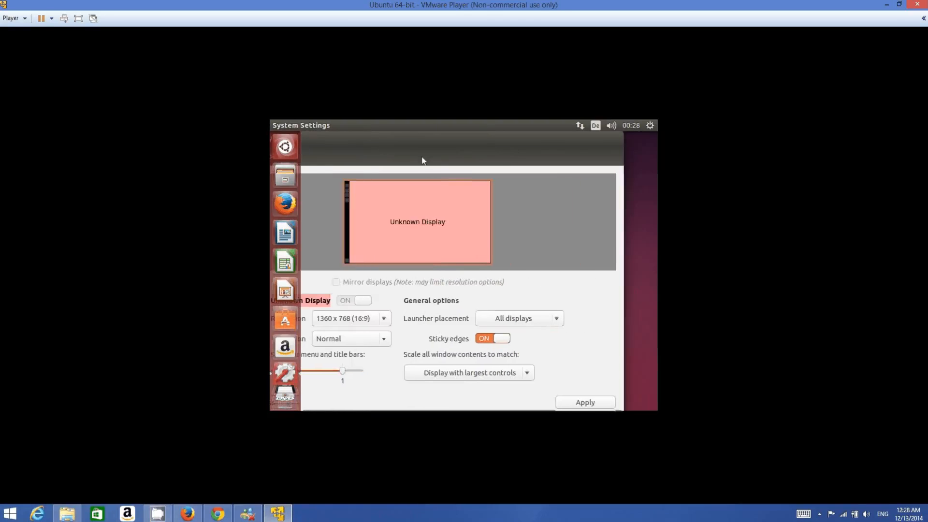
pyautogui.click(580, 403)
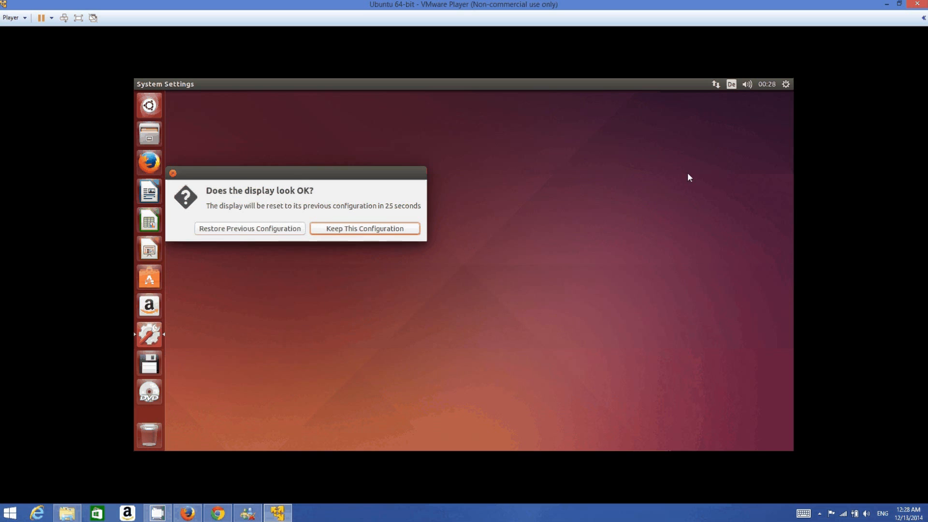
# Bring up the Displays settings again and try to choose 1920 x 1440 (4:3) while the confirmation is pending
pyautogui.click(787, 85)
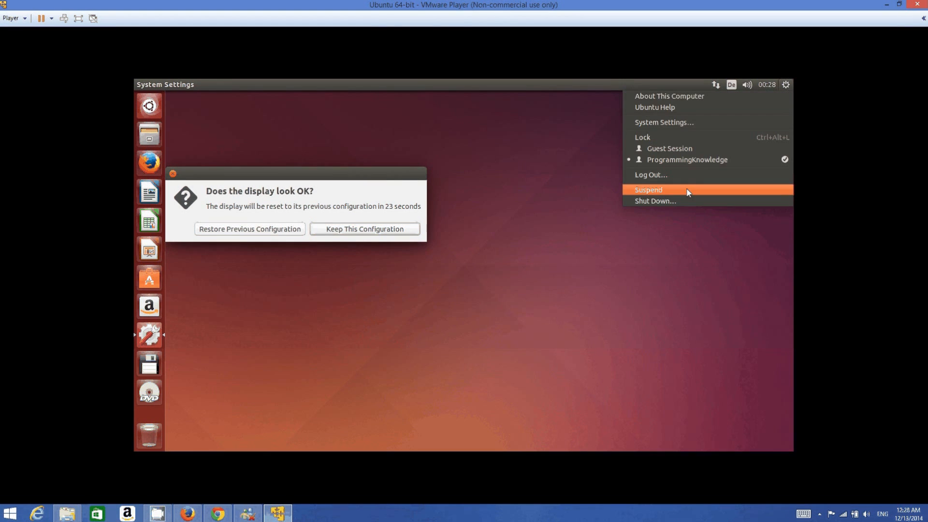
pyautogui.click(670, 123)
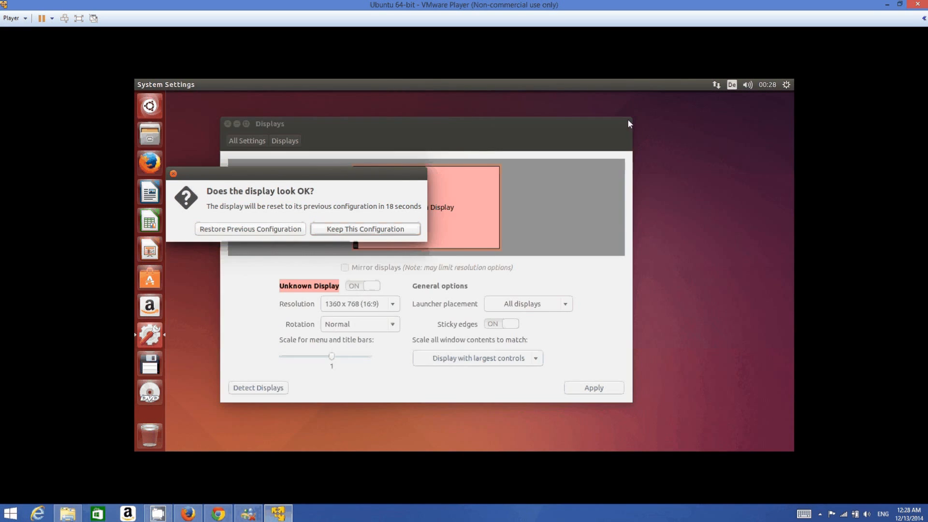
pyautogui.click(395, 303)
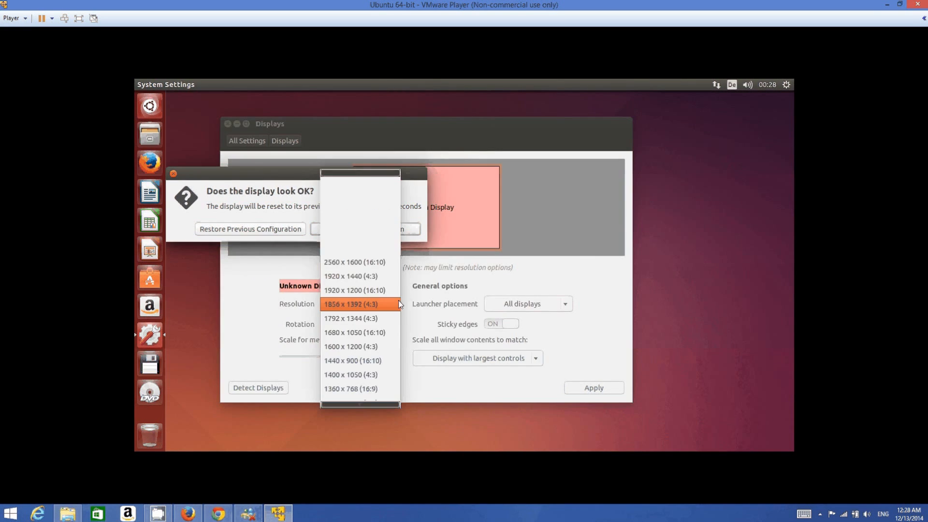
pyautogui.click(355, 279)
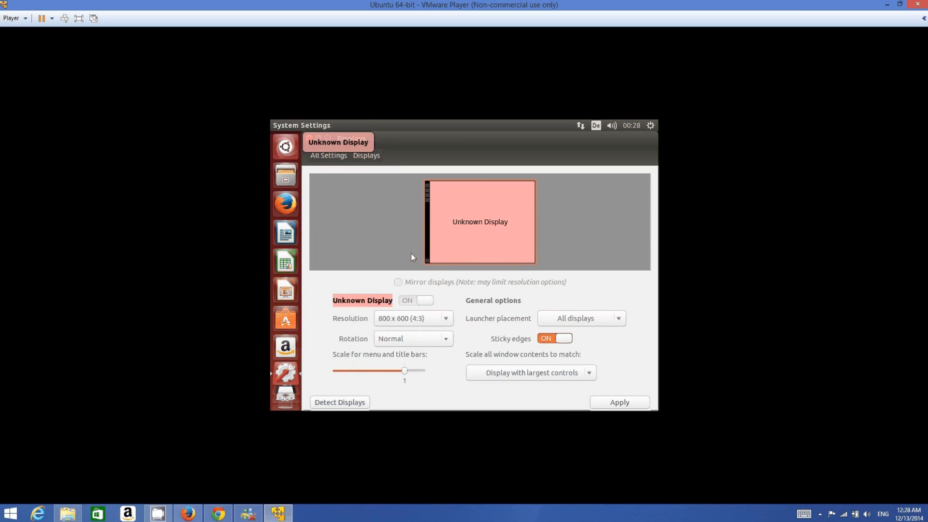
# Set the display resolution to 1920 x 1440 (4:3), apply and keep the configuration, and close the Displays settings
pyautogui.click(445, 319)
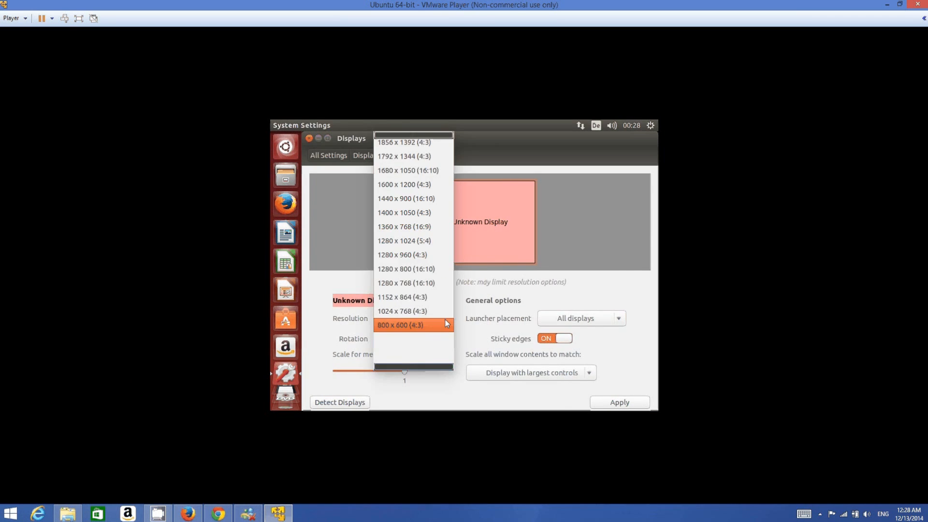
pyautogui.scroll(3, 440, 251)
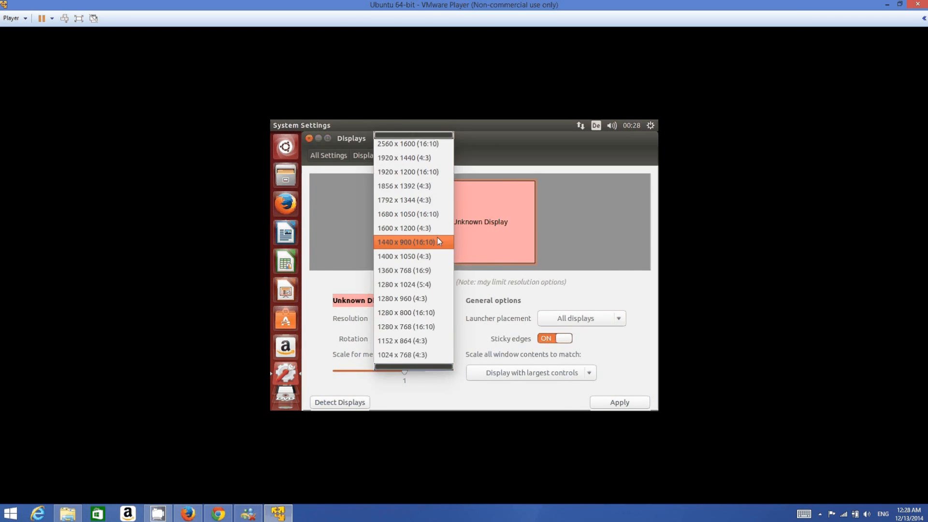
pyautogui.click(422, 156)
pyautogui.click(606, 402)
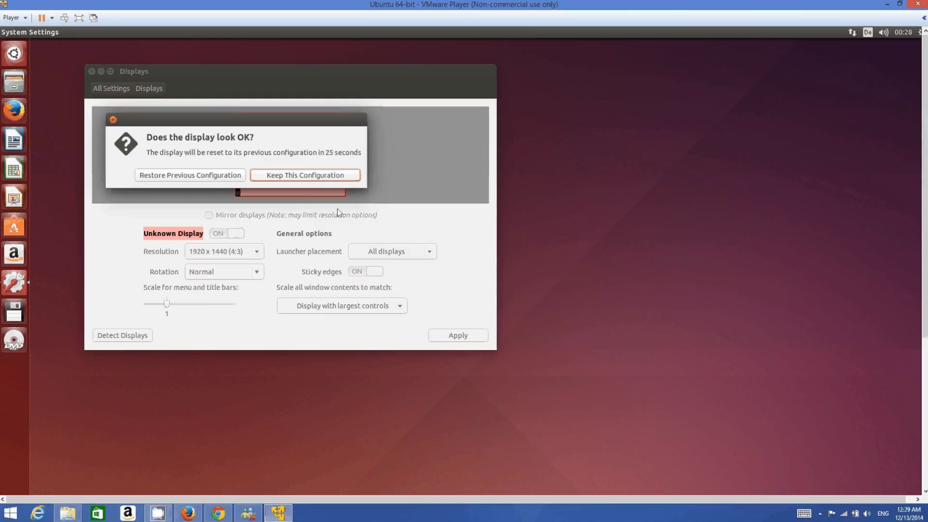
pyautogui.click(289, 176)
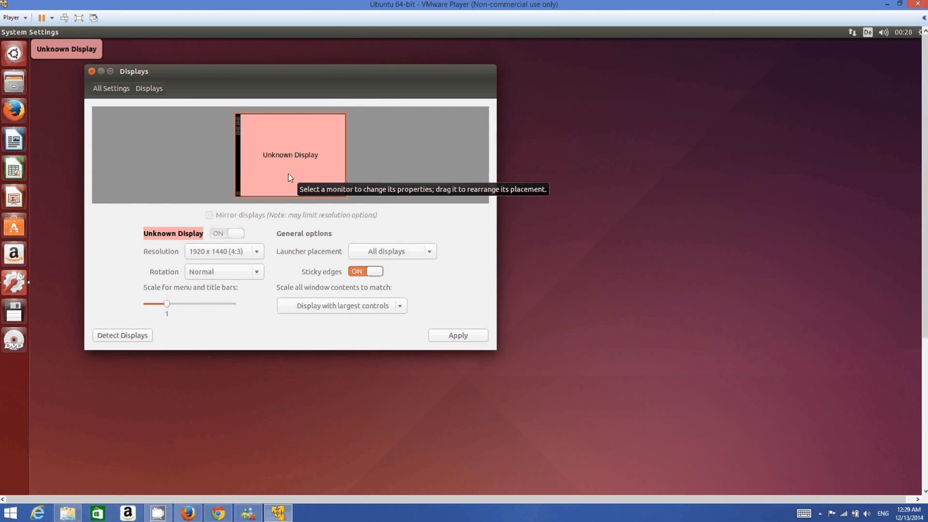
pyautogui.click(451, 337)
pyautogui.click(367, 202)
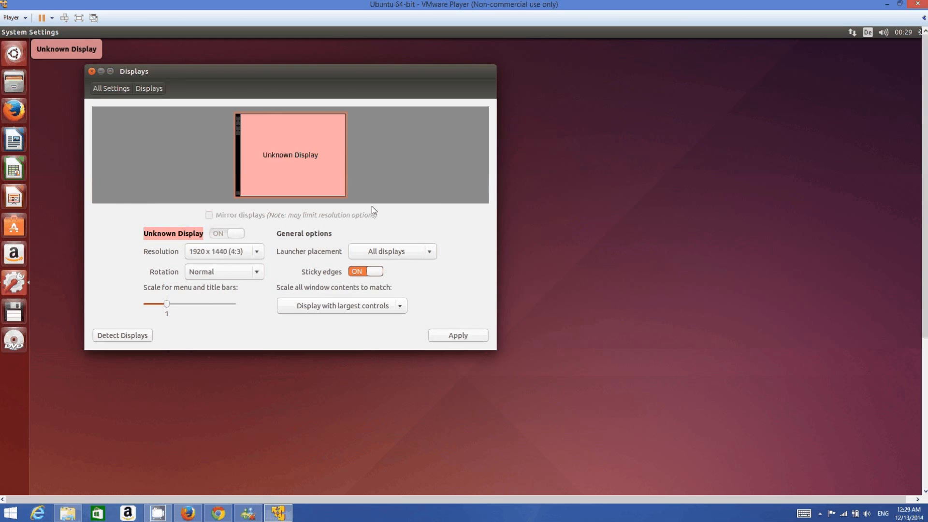
pyautogui.click(92, 72)
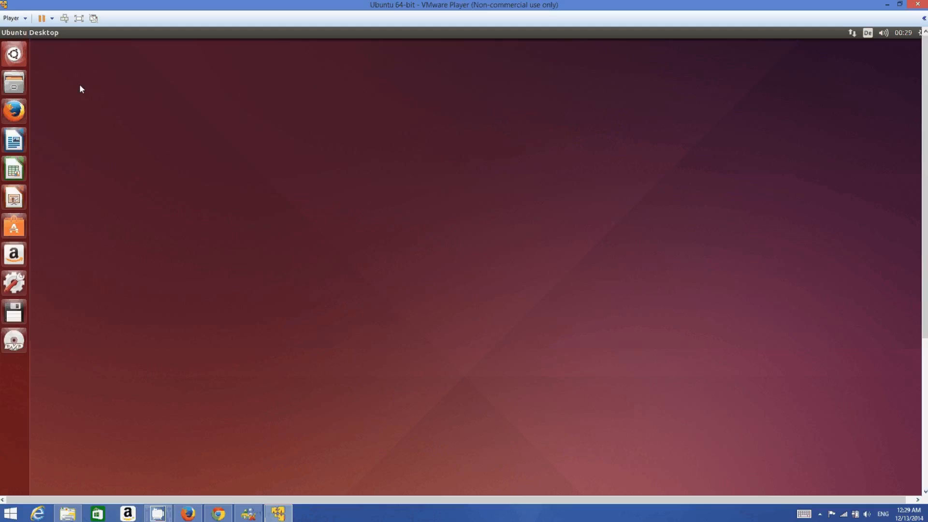
# Search the Ubuntu Dash for "ter", open Terminal, and enlarge its window
pyautogui.click(16, 56)
pyautogui.click(17, 60)
pyautogui.press('super')
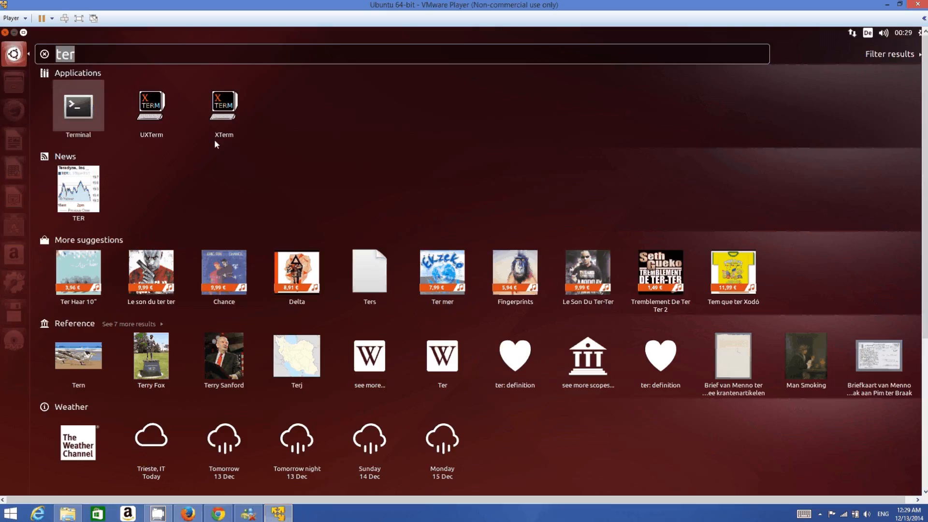
pyautogui.press('super')
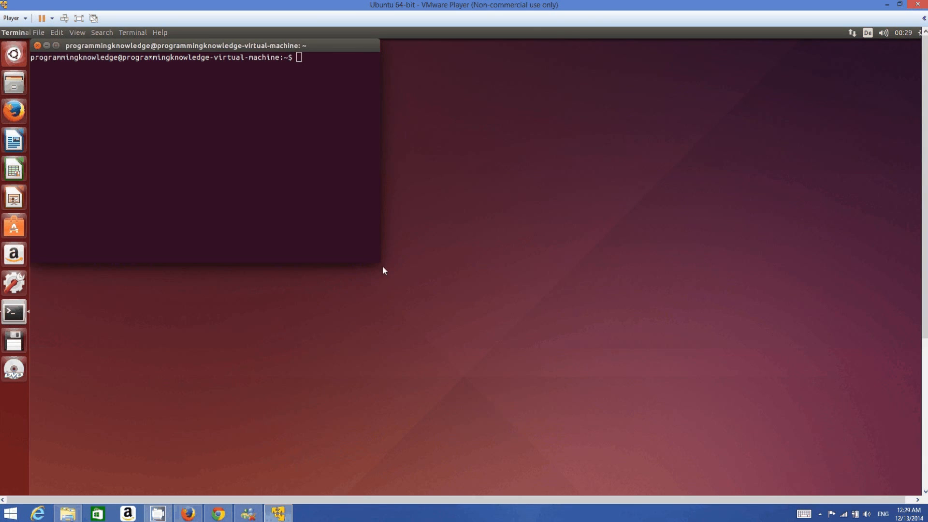
pyautogui.moveTo(382, 266); pyautogui.dragTo(531, 321)
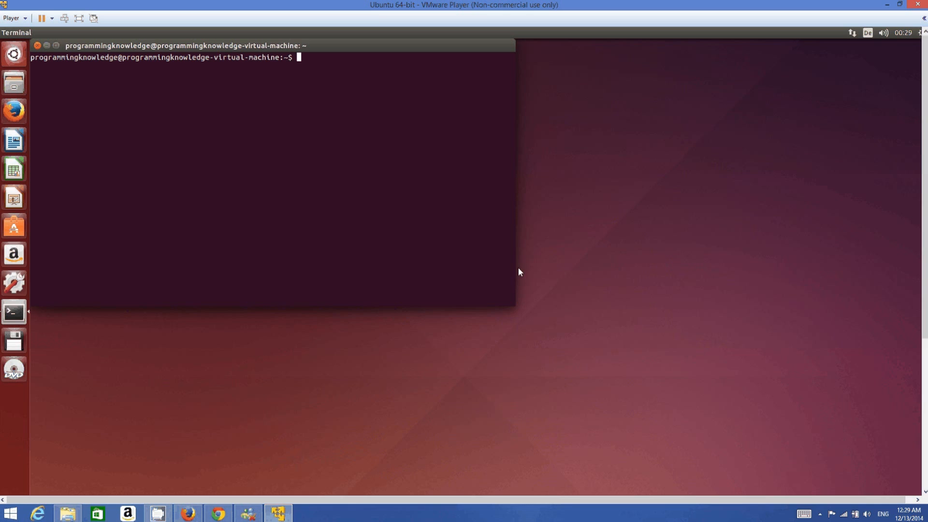
pyautogui.click(398, 518)
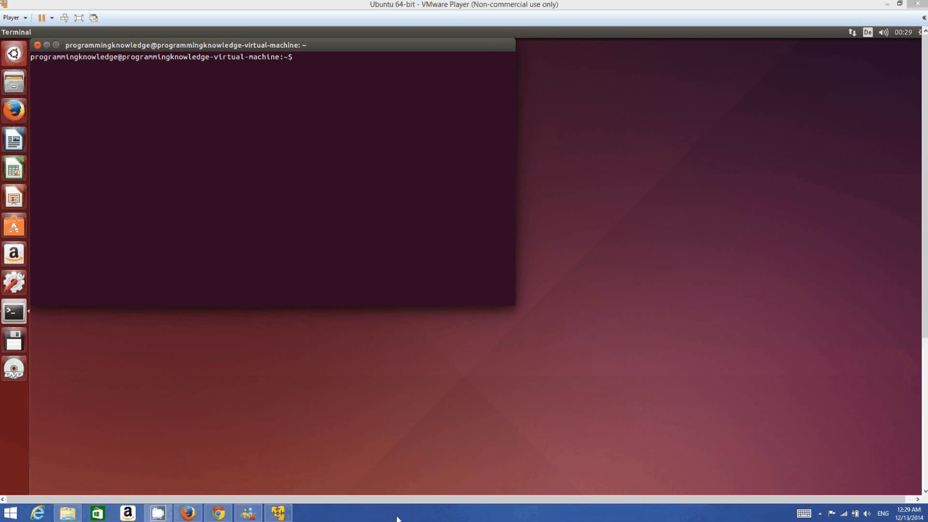